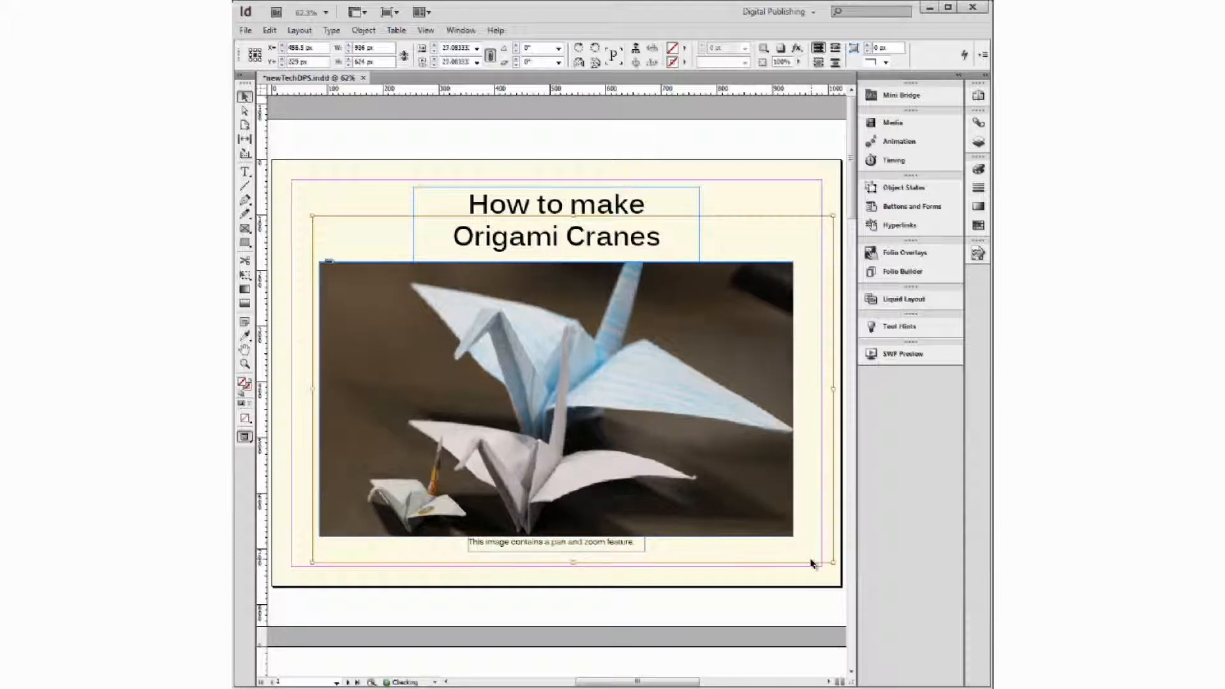
# Shift the crane photo slightly up and to the right within its cover frame, and turn on the Pan & Zoom overlay for it
pyautogui.moveTo(725, 481); pyautogui.dragTo(733, 466)
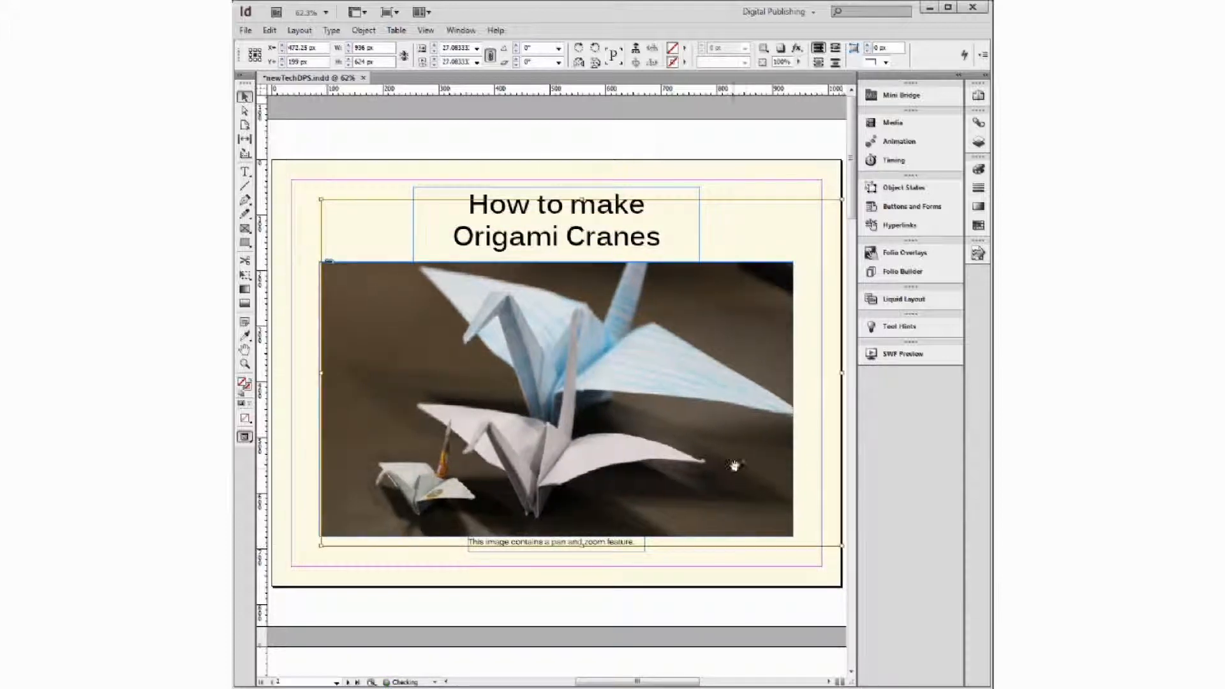
pyautogui.click(757, 603)
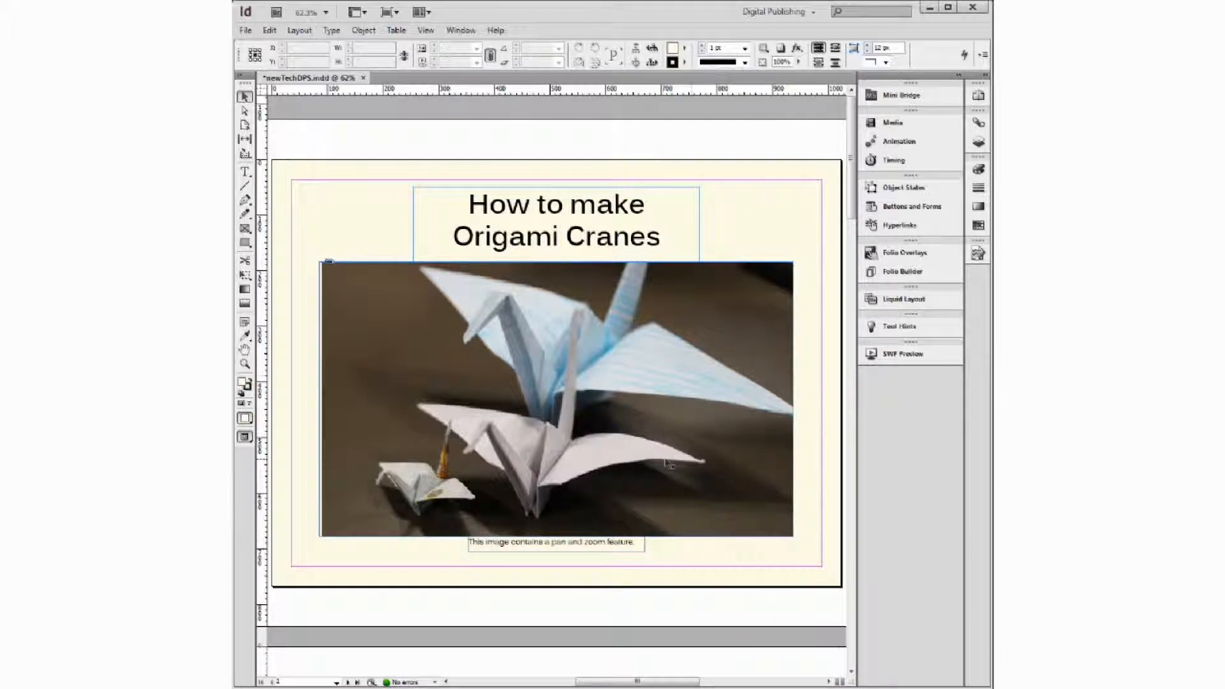
pyautogui.click(691, 386)
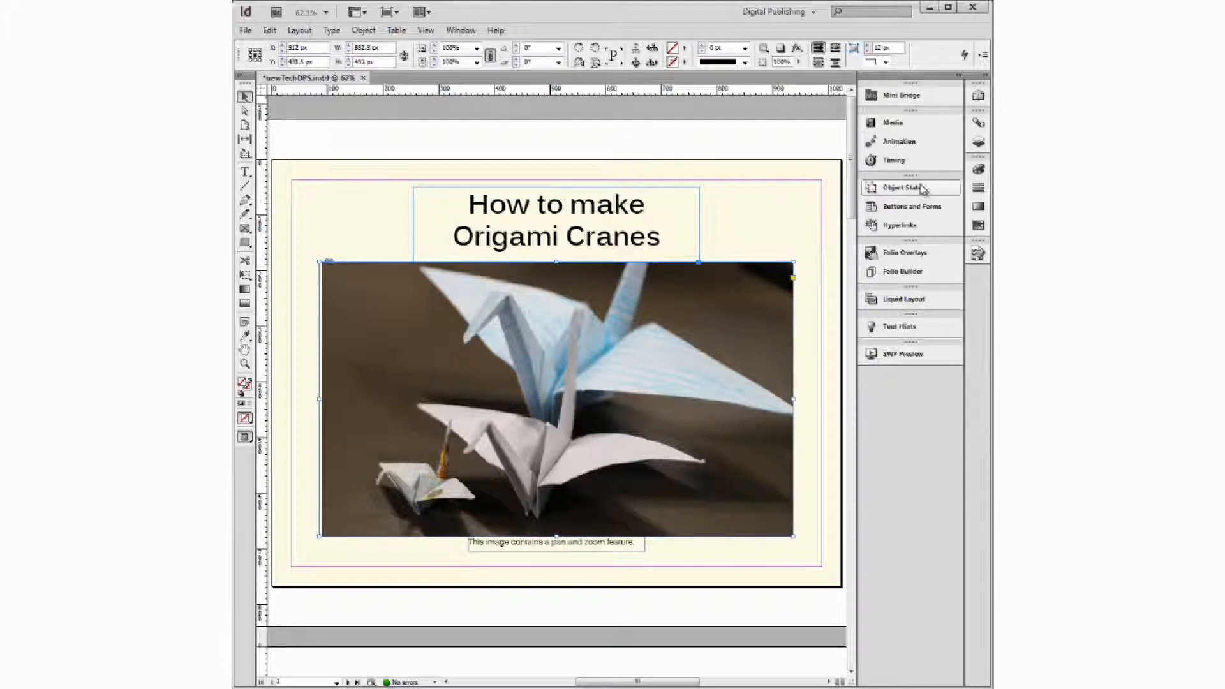
pyautogui.click(905, 253)
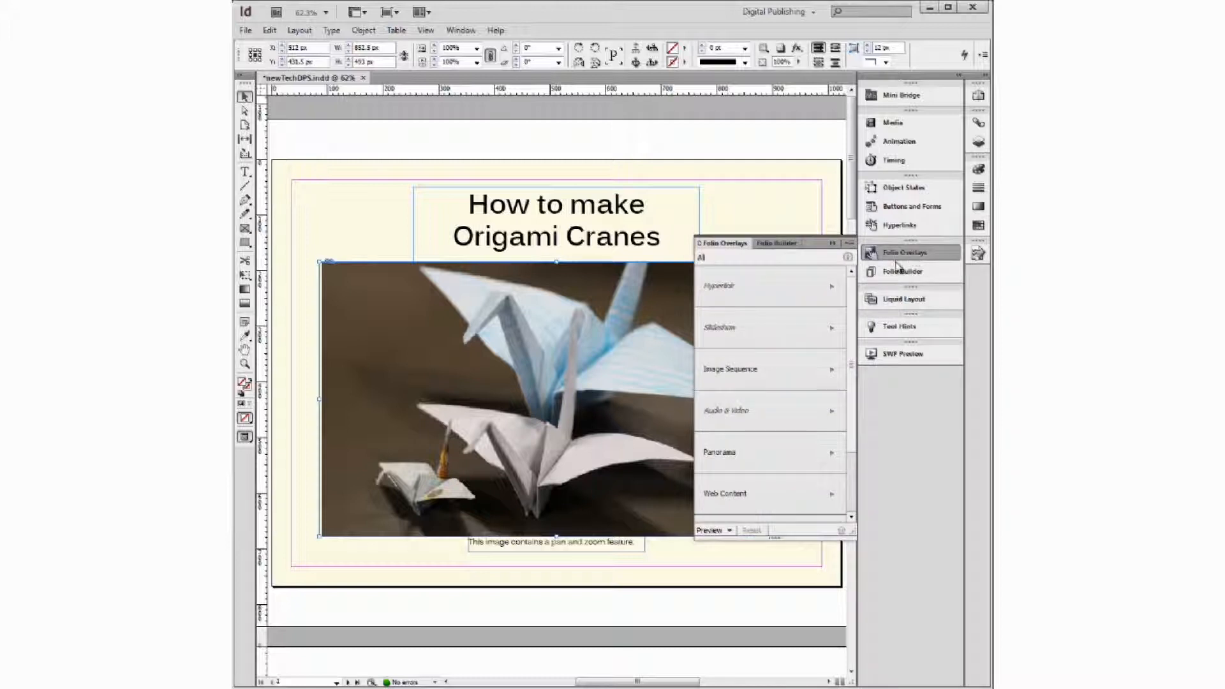
pyautogui.scroll(-1, 854, 414)
pyautogui.scroll(-1, 850, 463)
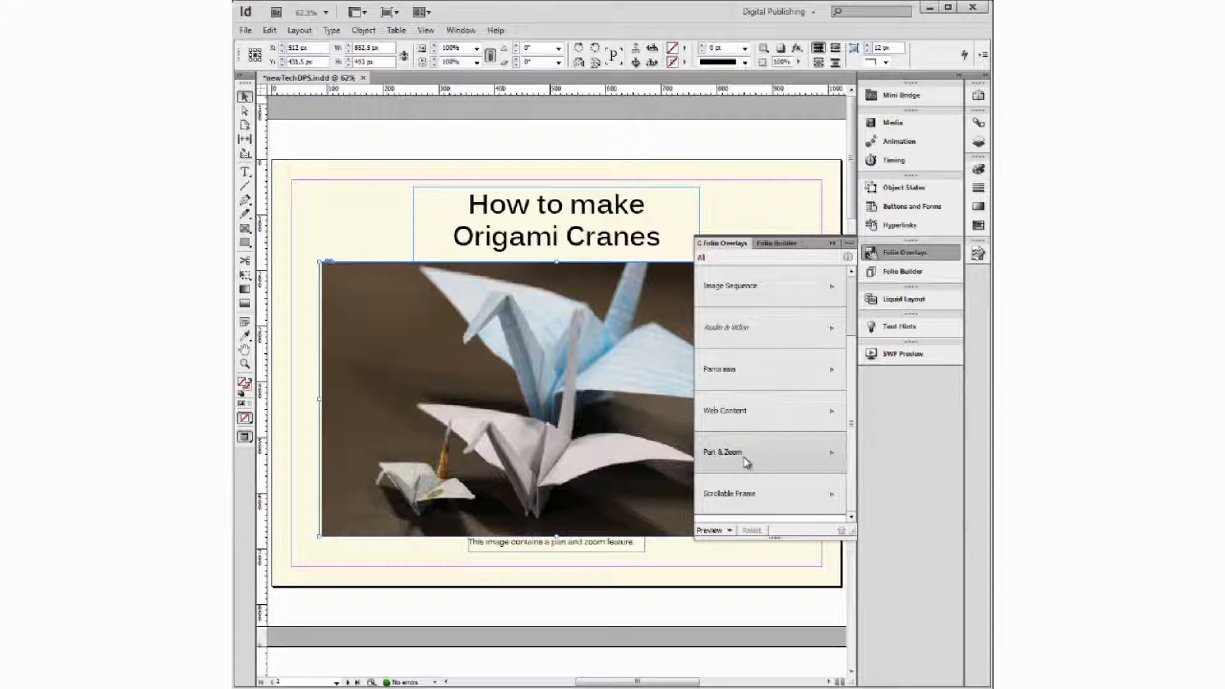
pyautogui.click(775, 458)
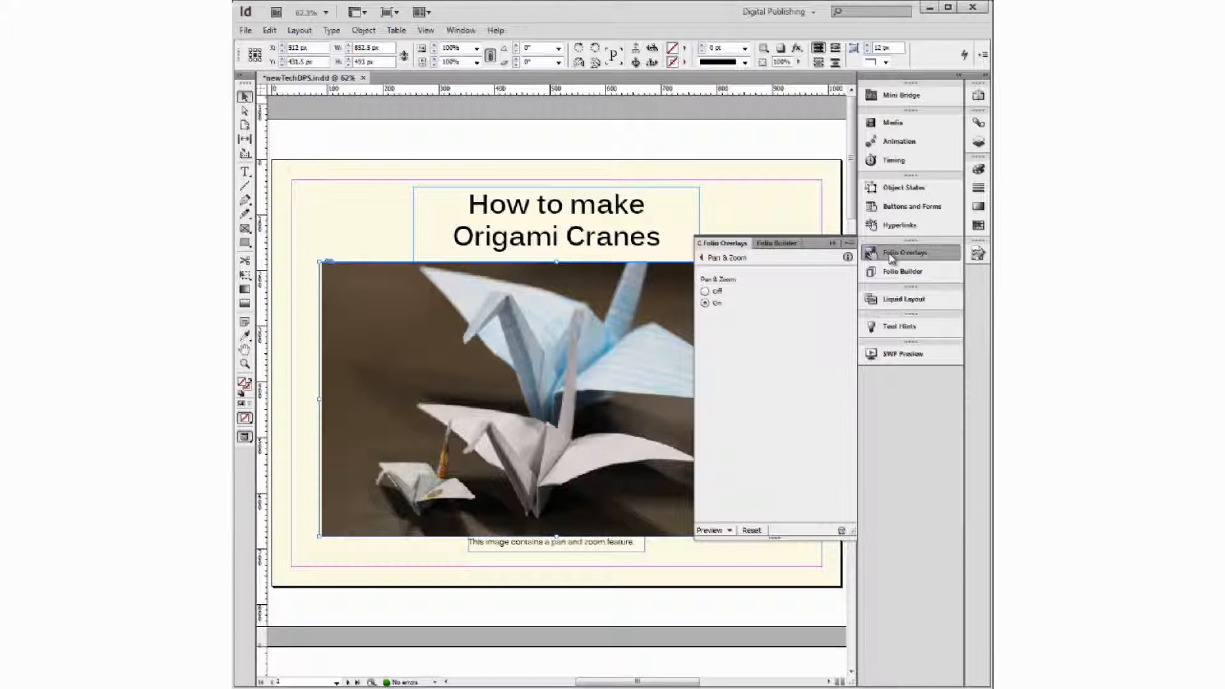
pyautogui.click(891, 255)
pyautogui.click(810, 329)
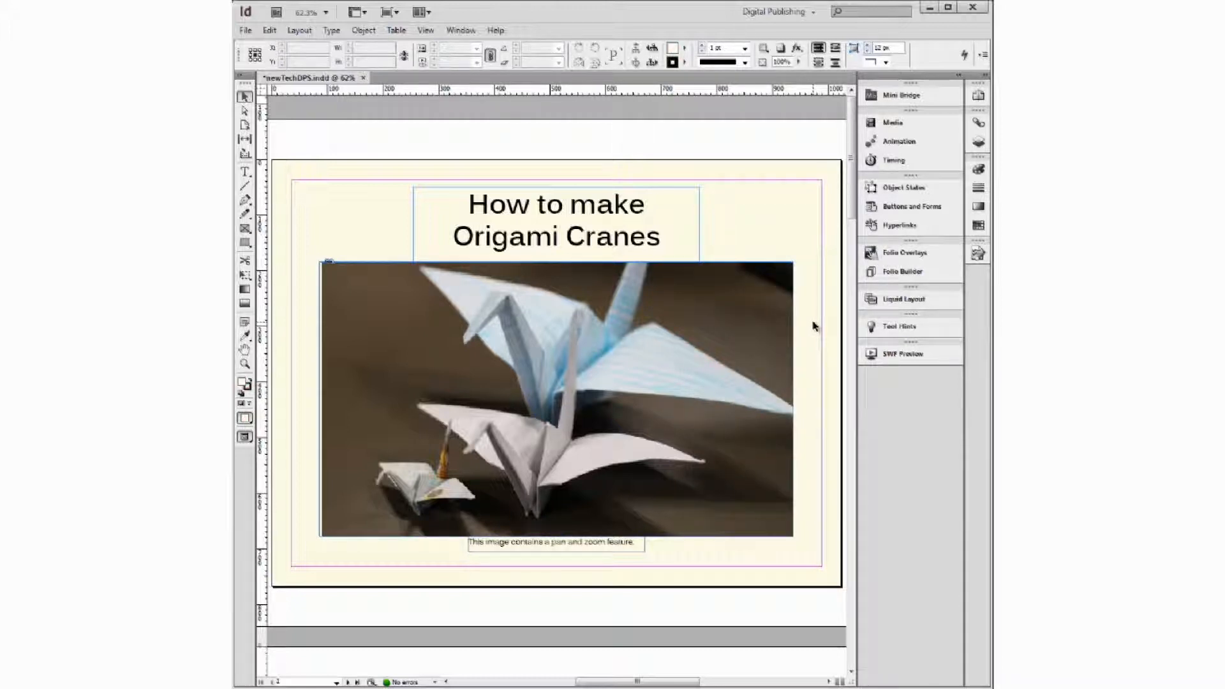
# Convert the empty slideshow frame on the About Origami page into a multi-state object with four states
pyautogui.scroll(-8, 813, 326)
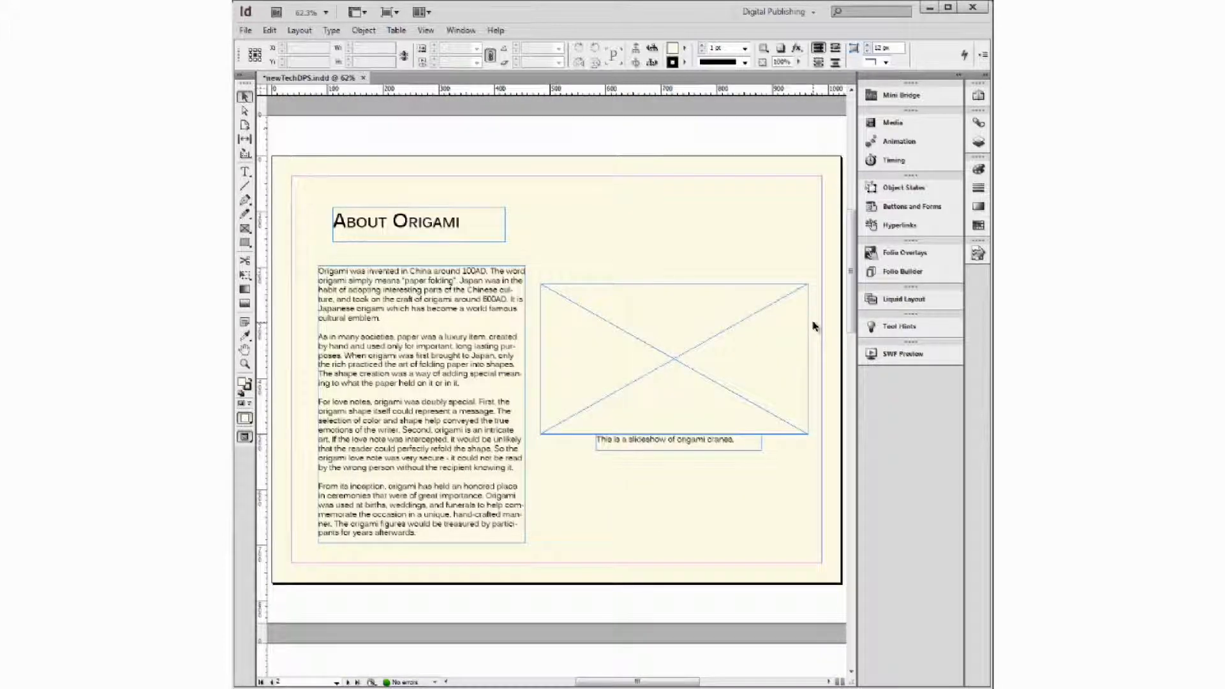
pyautogui.click(726, 348)
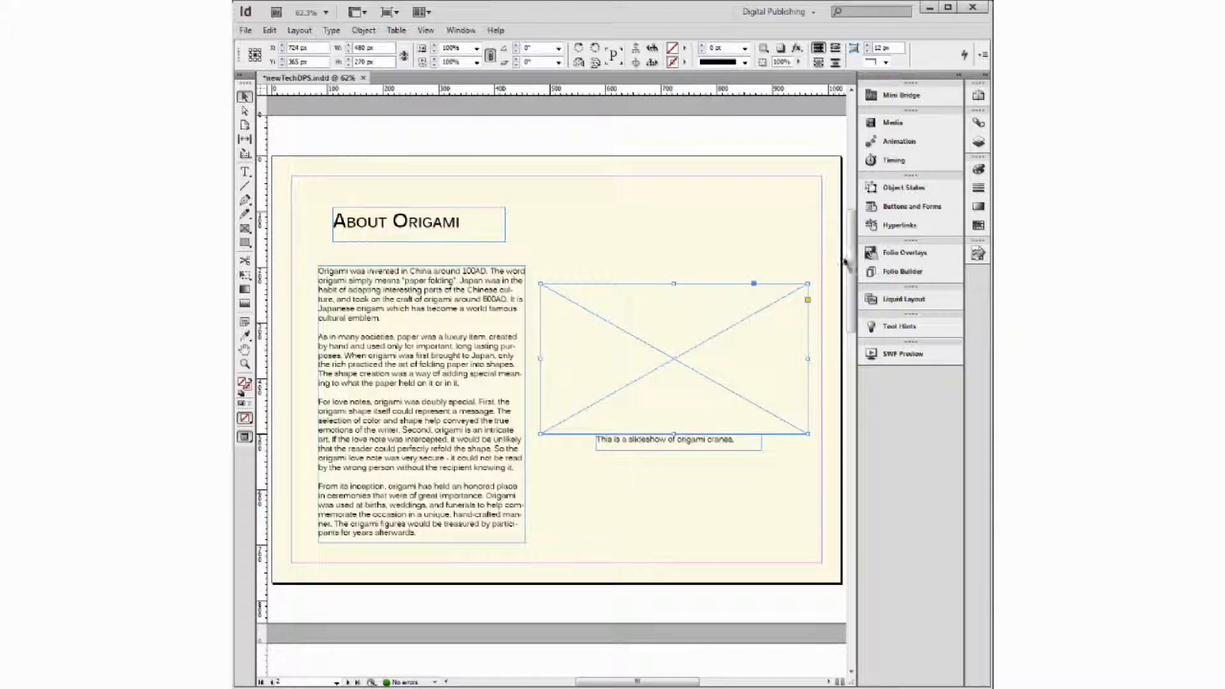
pyautogui.click(916, 189)
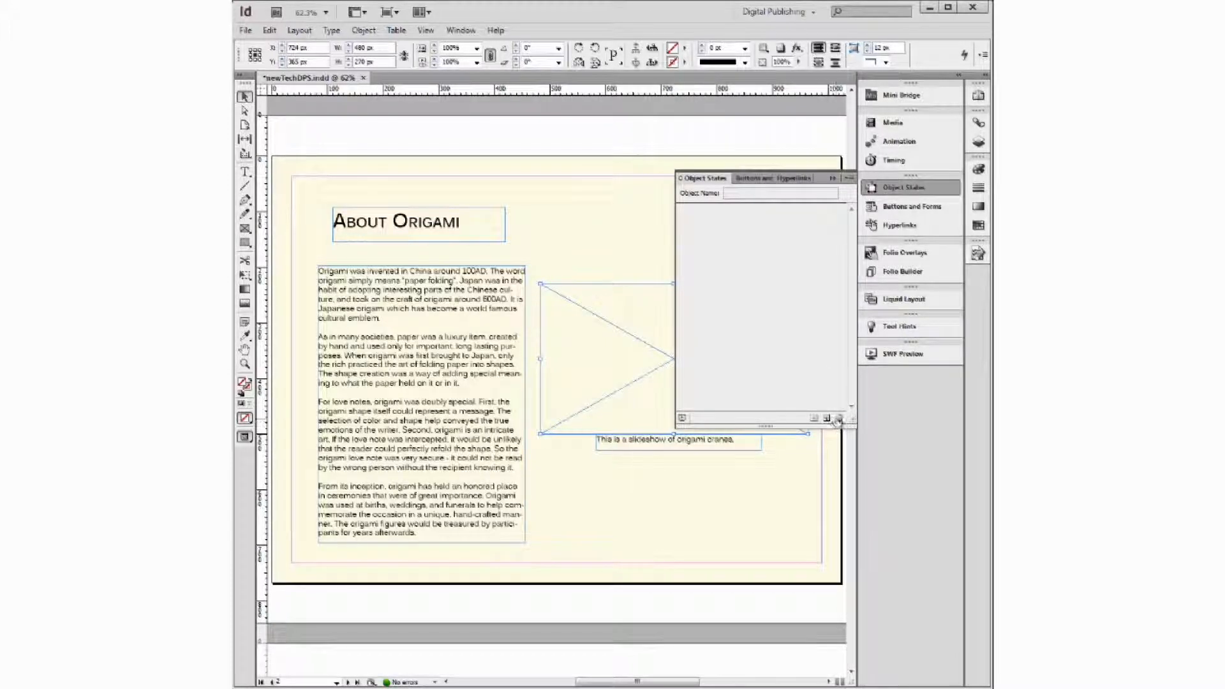
pyautogui.click(827, 418)
pyautogui.click(781, 294)
pyautogui.click(763, 221)
pyautogui.click(768, 246)
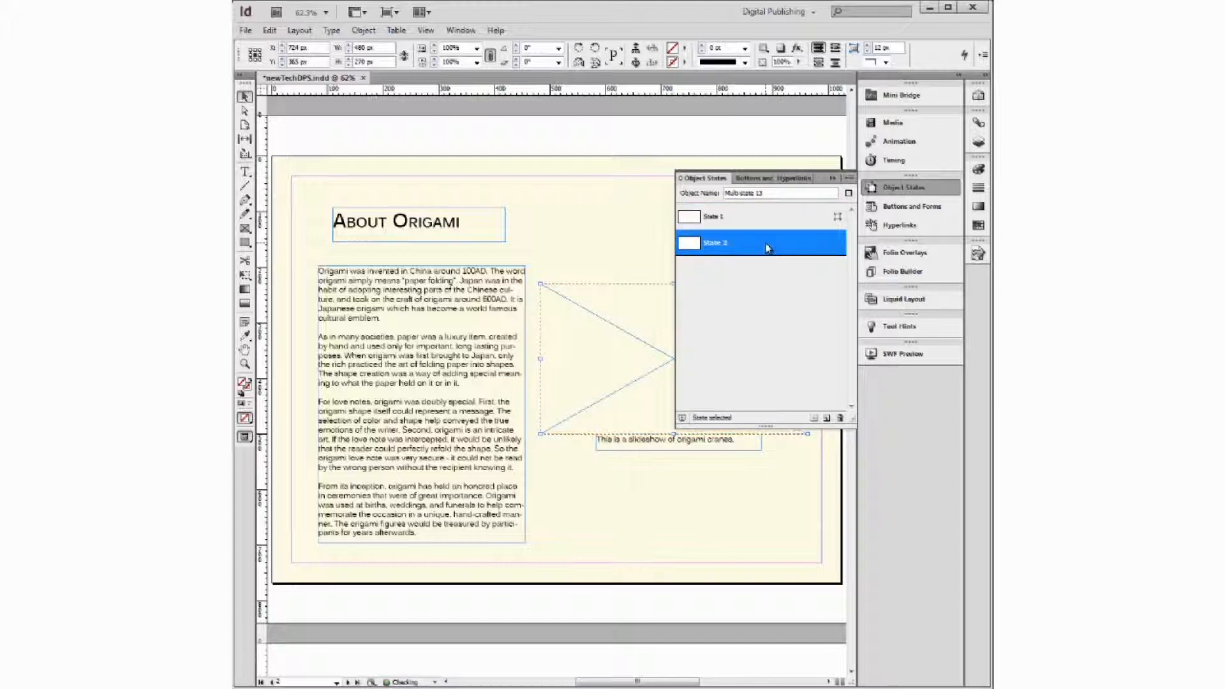
pyautogui.click(827, 418)
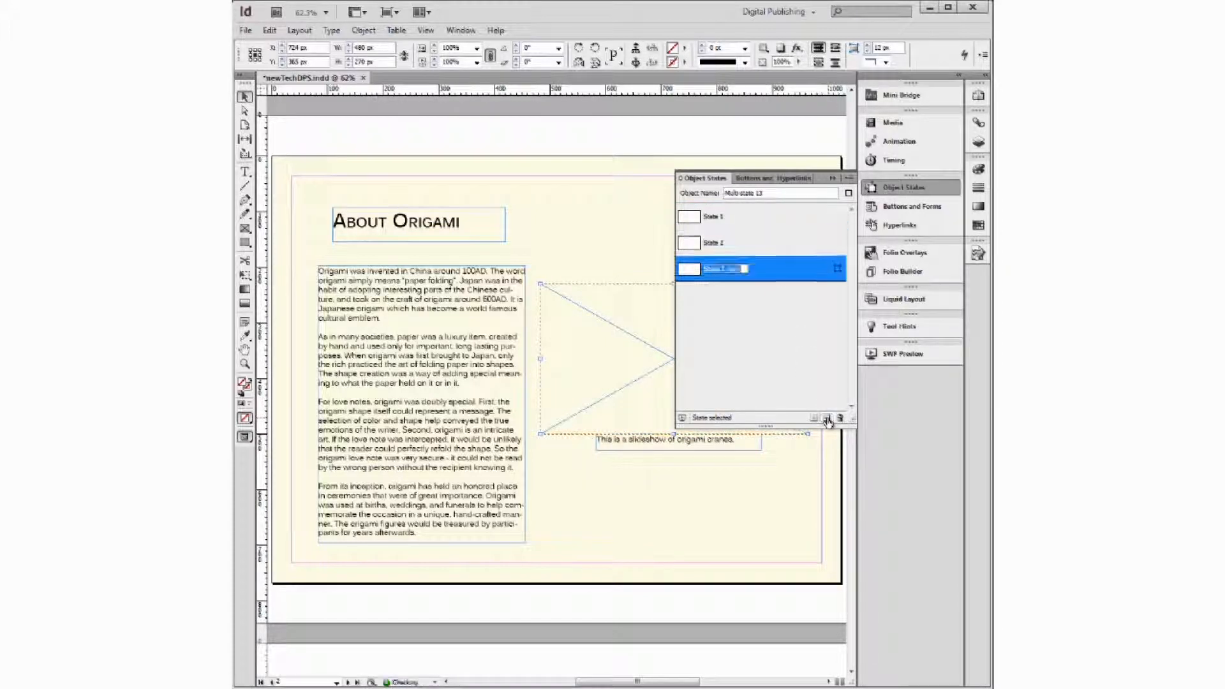
pyautogui.click(827, 418)
# Place slide1.jpg from the slideshow folder into State 1 of the multi-state object
pyautogui.click(763, 224)
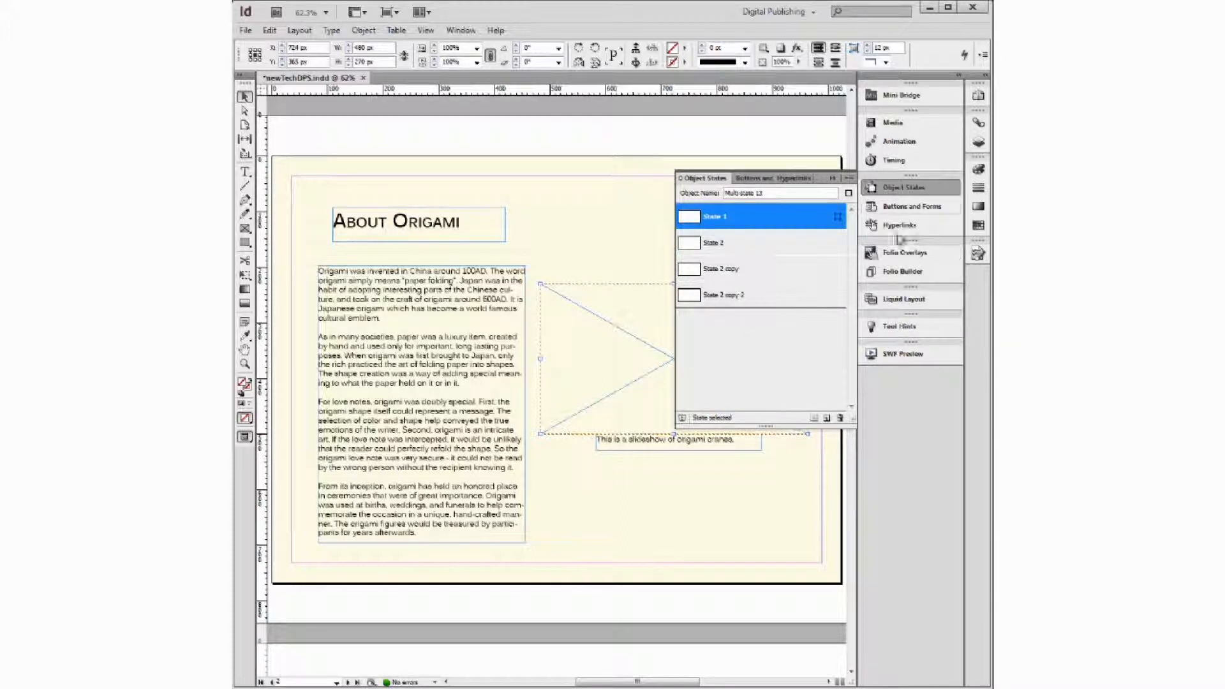
pyautogui.click(911, 101)
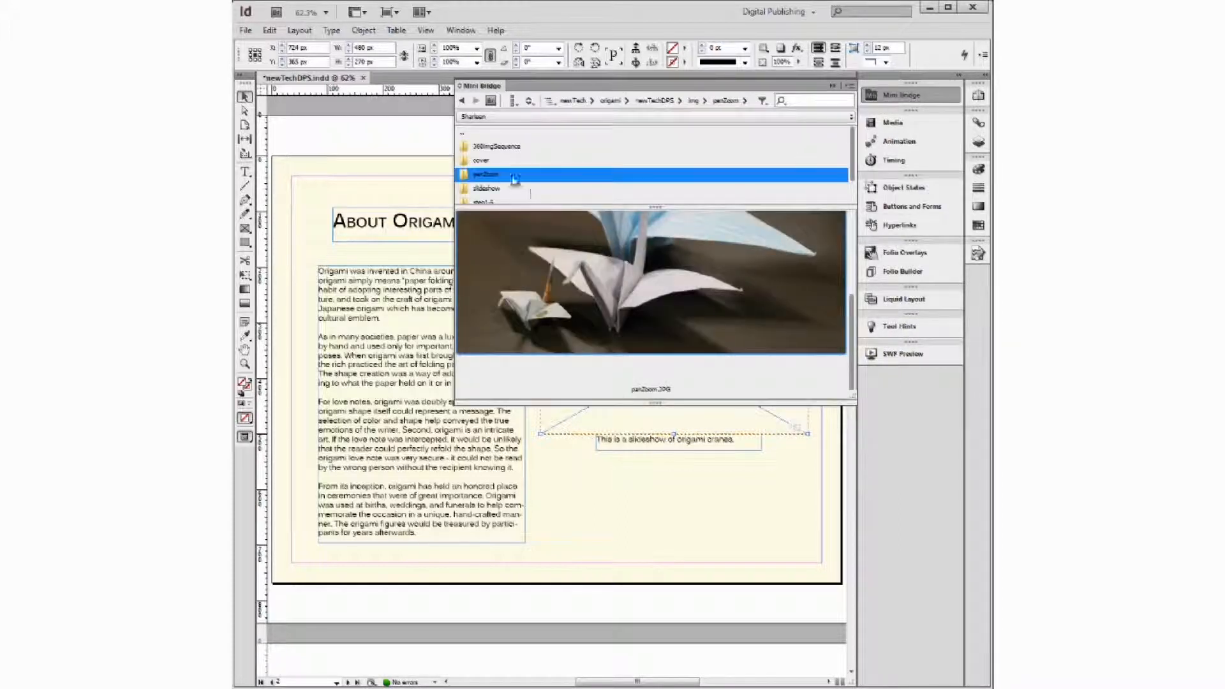
pyautogui.click(487, 189)
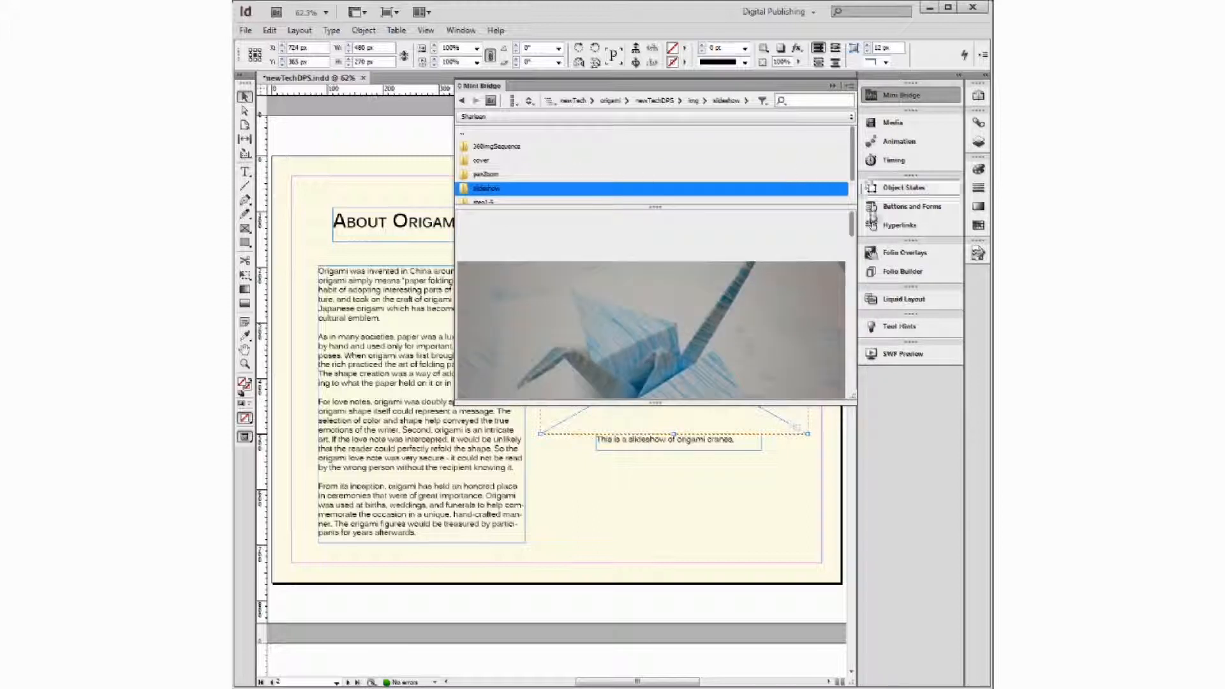
pyautogui.moveTo(851, 235); pyautogui.dragTo(842, 259)
pyautogui.moveTo(660, 235); pyautogui.dragTo(695, 418)
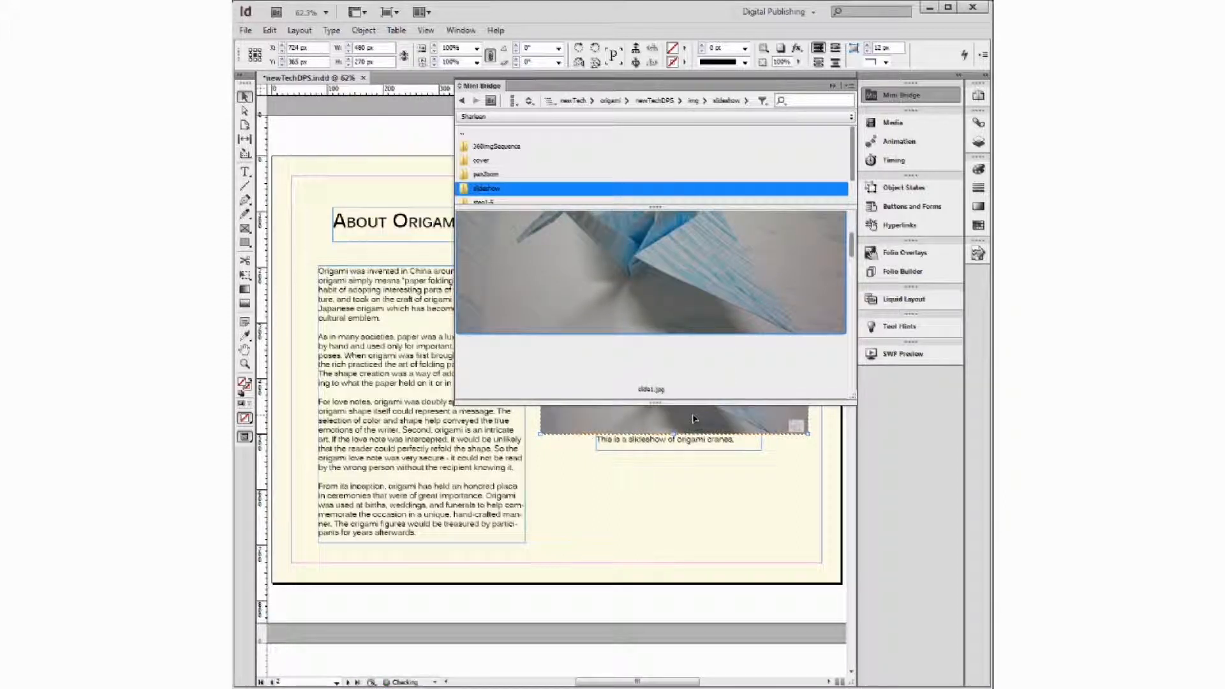
pyautogui.click(919, 95)
# Place slide2.jpg from the slideshow folder into State 2 of the multi-state object
pyautogui.click(936, 189)
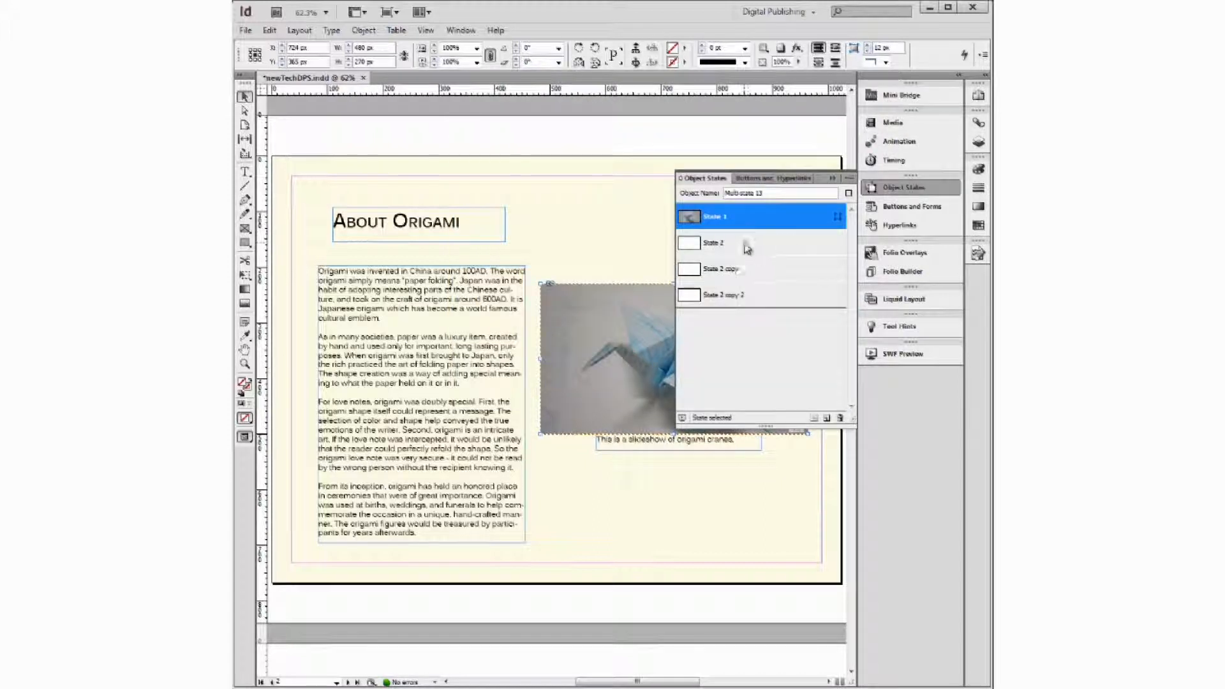
pyautogui.click(750, 244)
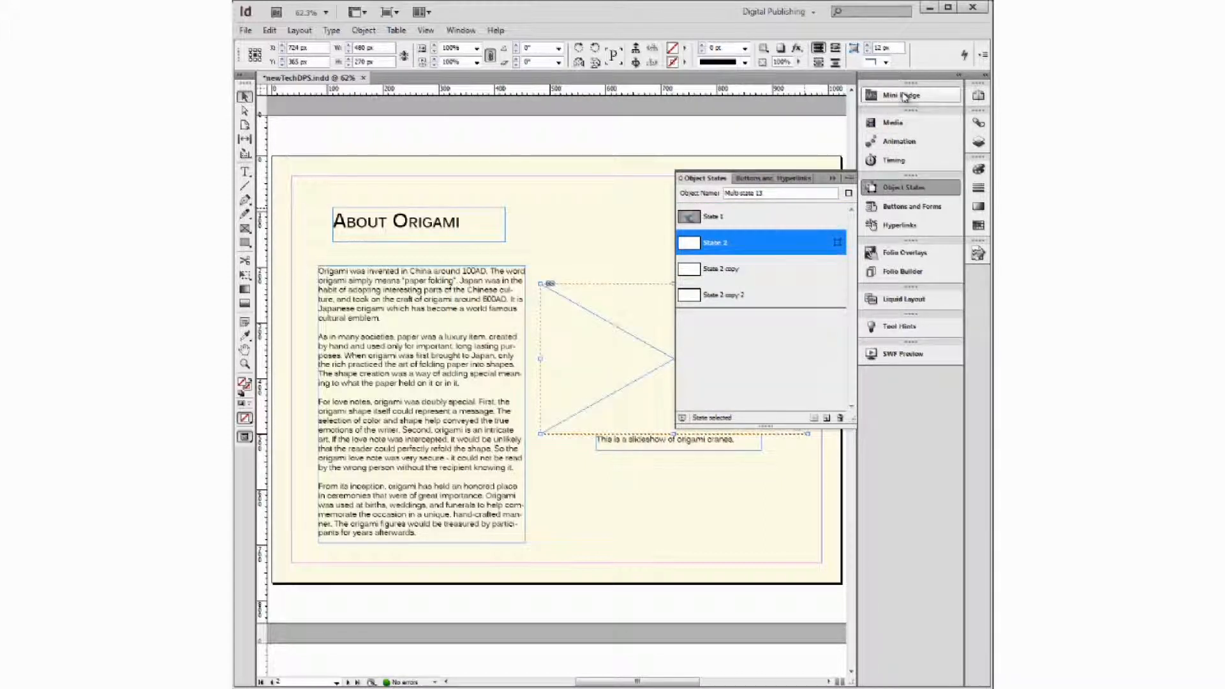
pyautogui.click(905, 95)
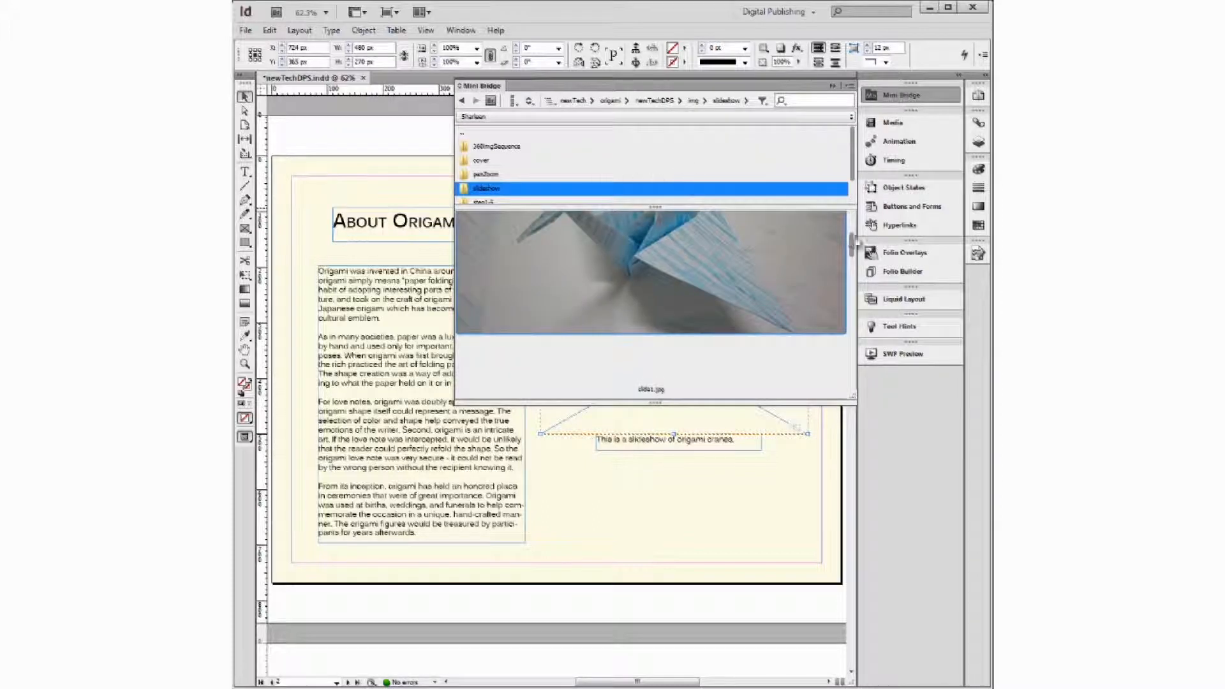
pyautogui.scroll(-3, 823, 282)
pyautogui.moveTo(709, 272); pyautogui.dragTo(755, 417)
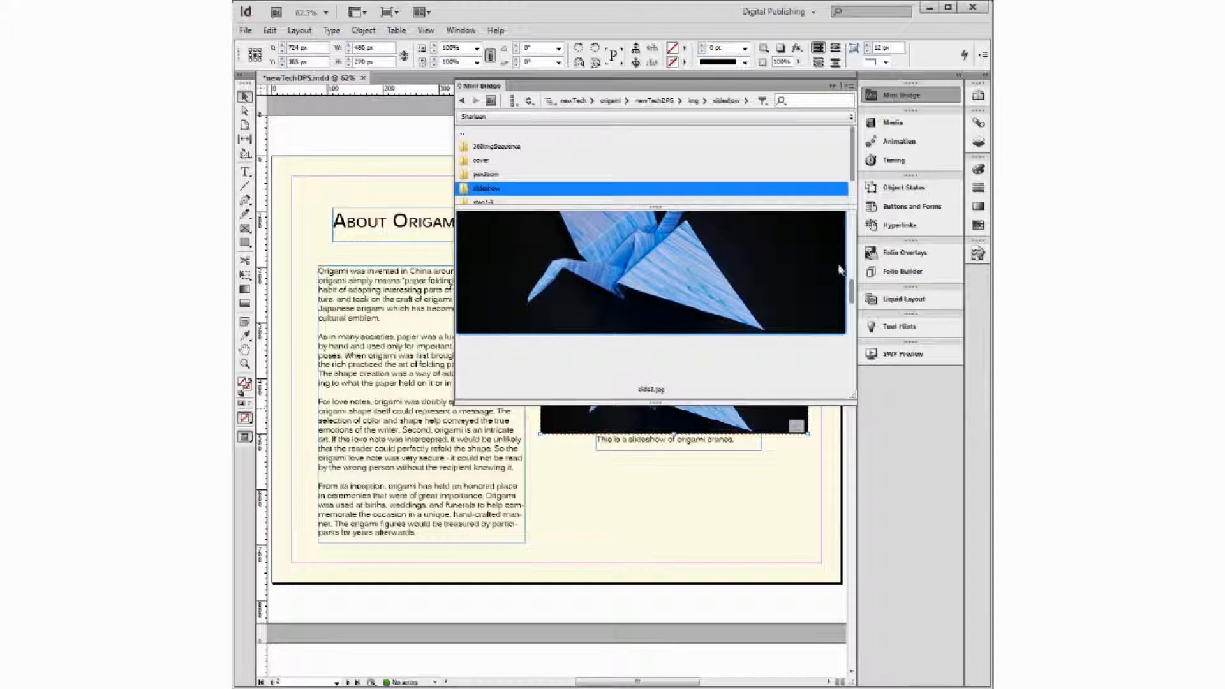
pyautogui.click(905, 96)
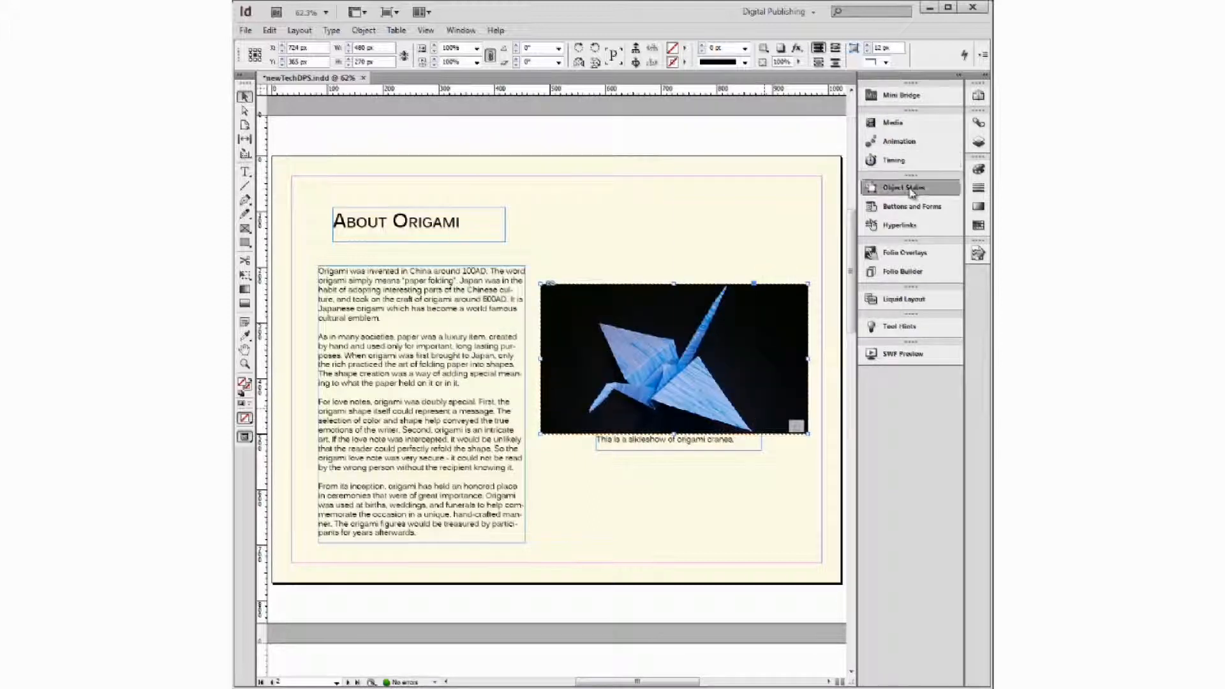
# Place slide3.jpg from the slideshow folder into the third state, State 2 copy
pyautogui.click(911, 189)
pyautogui.click(789, 269)
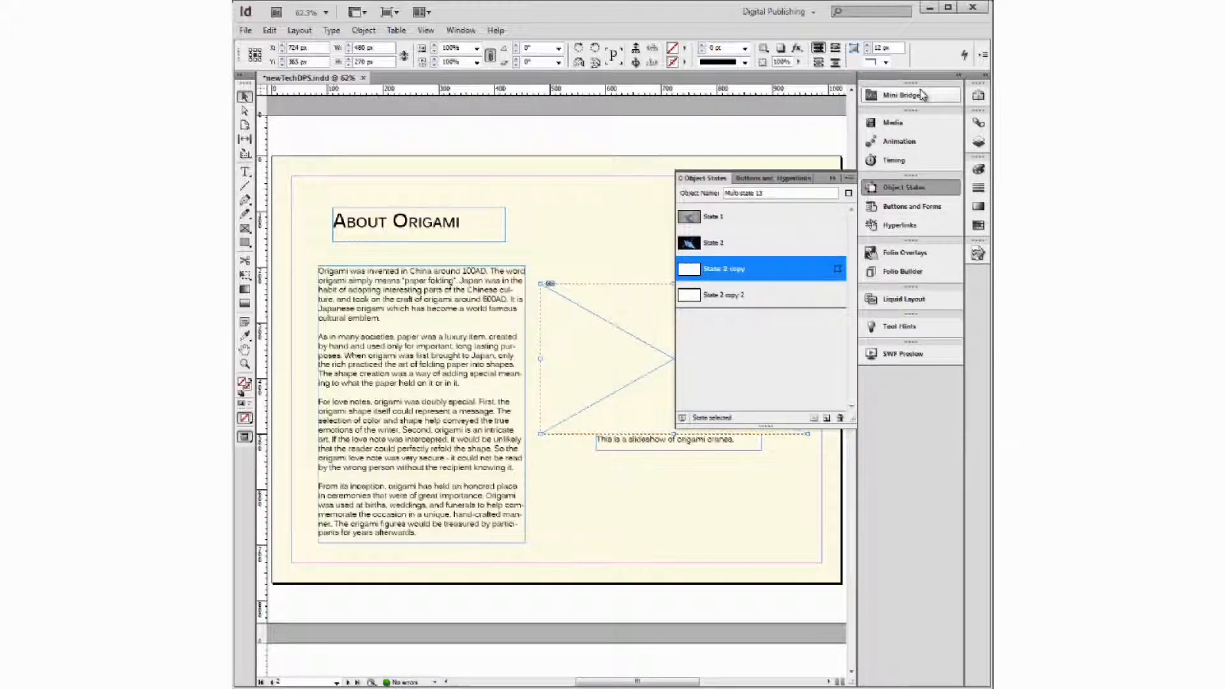
pyautogui.click(923, 95)
pyautogui.moveTo(853, 294); pyautogui.dragTo(853, 338)
pyautogui.moveTo(708, 290); pyautogui.dragTo(750, 416)
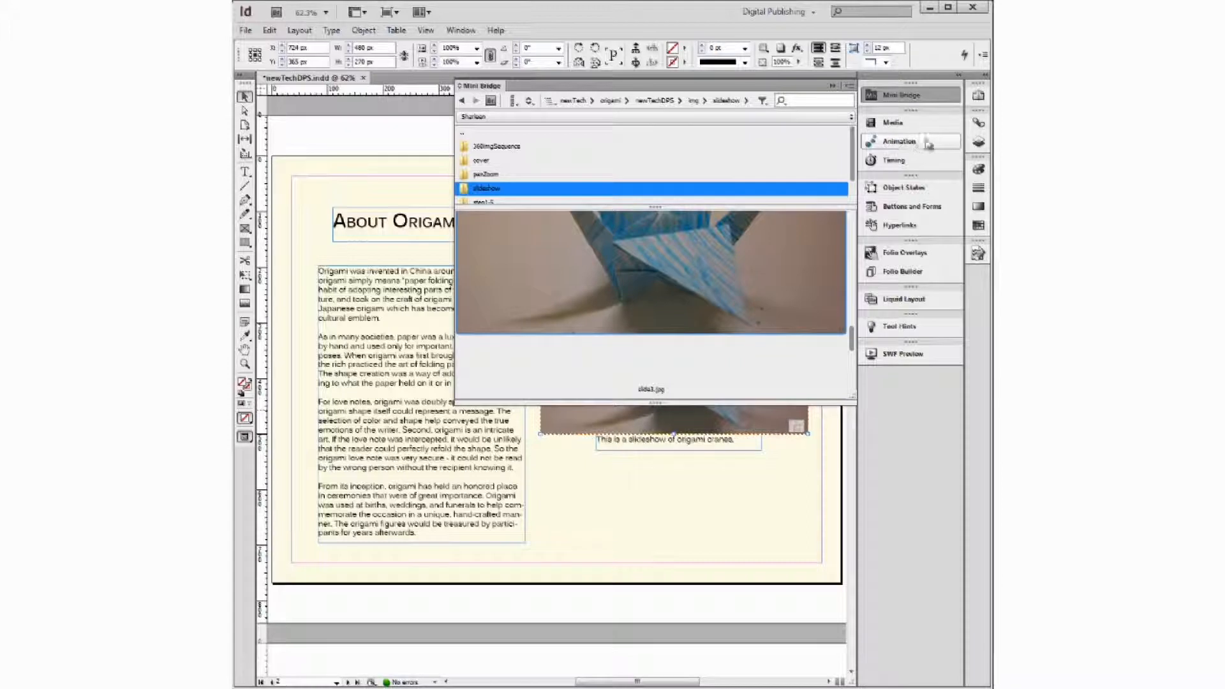
# Place slide4.jpg from the slideshow folder into the fourth state, State 2 copy 2
pyautogui.click(925, 189)
pyautogui.click(753, 297)
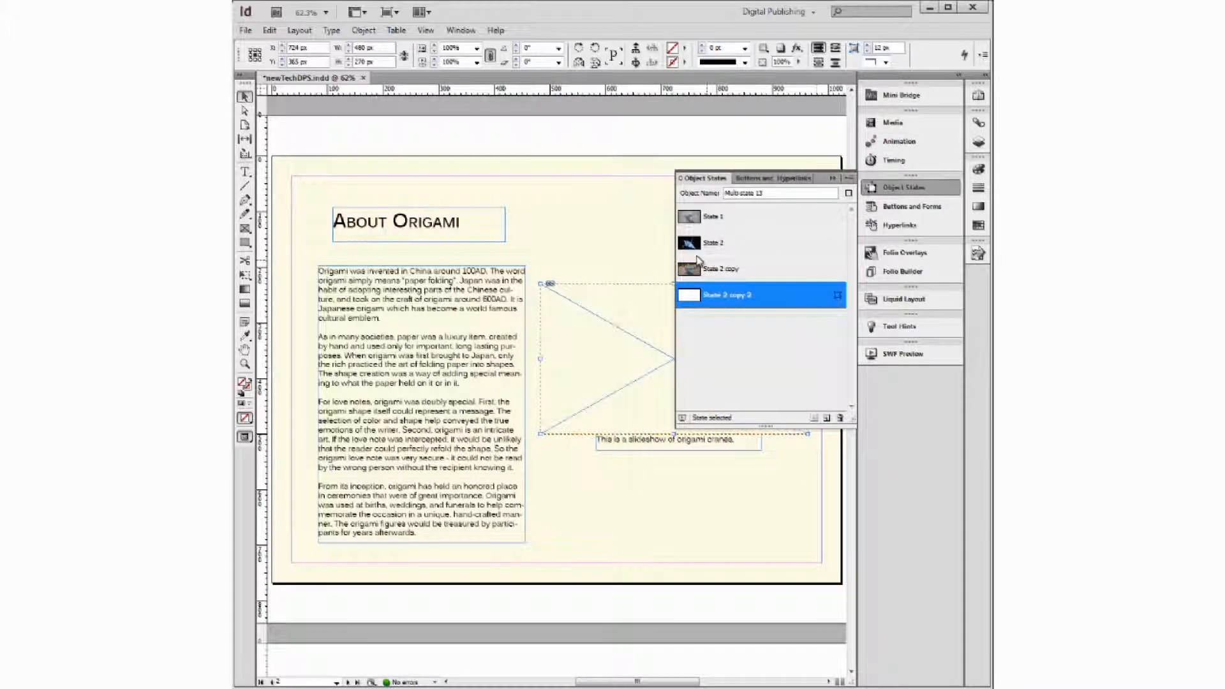
pyautogui.click(899, 95)
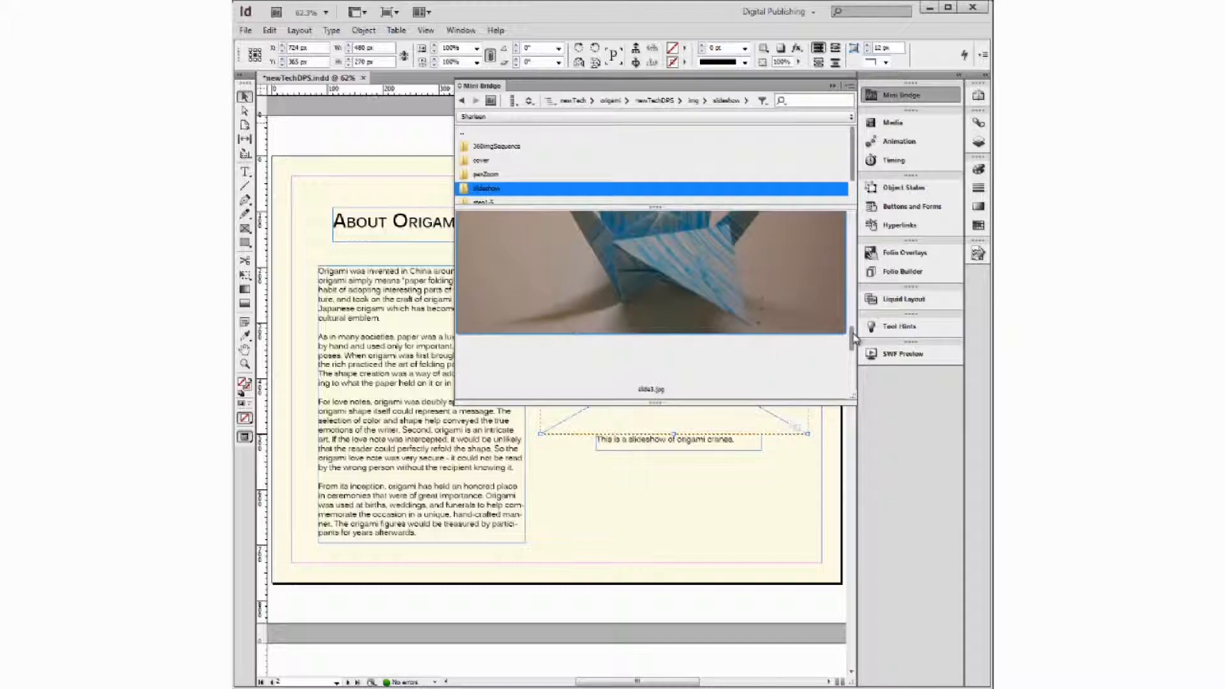
pyautogui.moveTo(851, 363); pyautogui.dragTo(851, 383)
pyautogui.moveTo(669, 268); pyautogui.dragTo(682, 426)
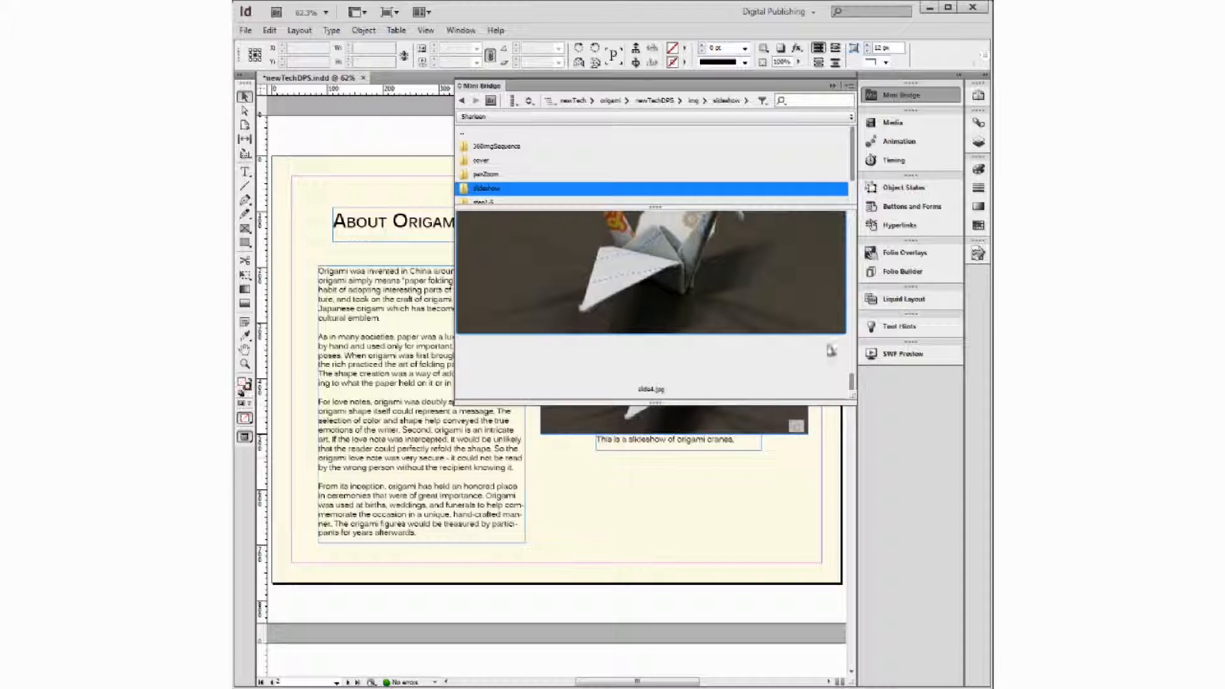
pyautogui.click(900, 99)
# Enable Auto Play and Swipe to Change Image in the Slideshow overlay settings of the multi-state crane image
pyautogui.click(701, 371)
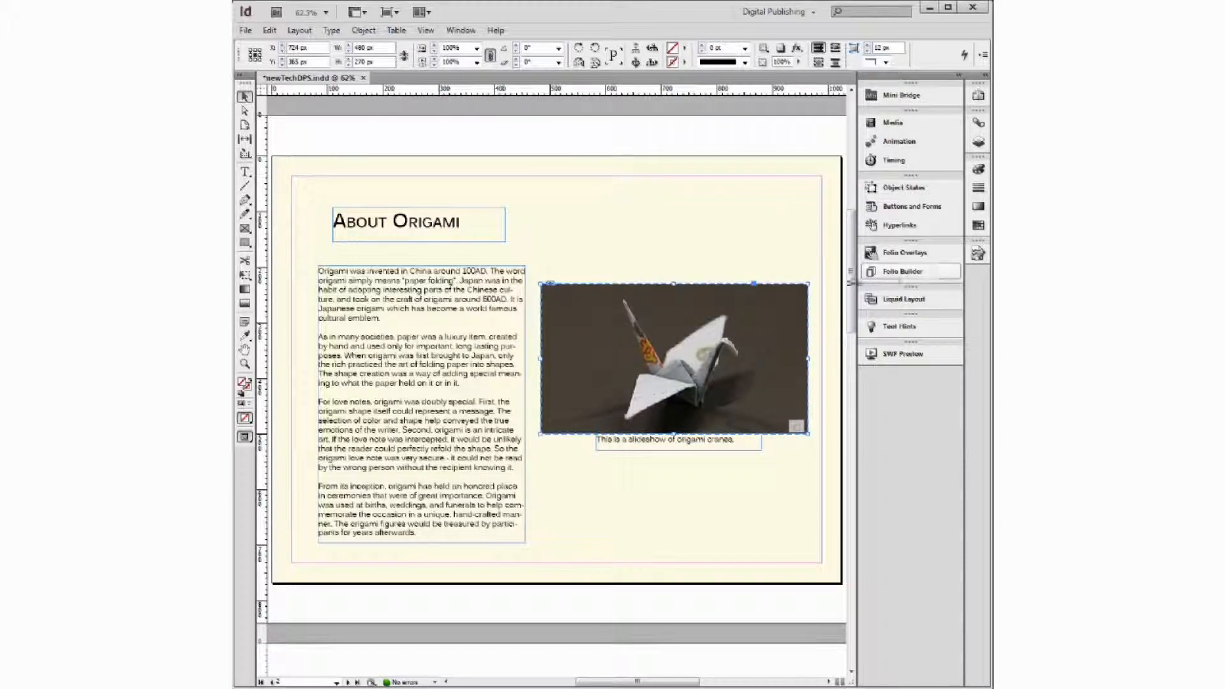
pyautogui.click(909, 255)
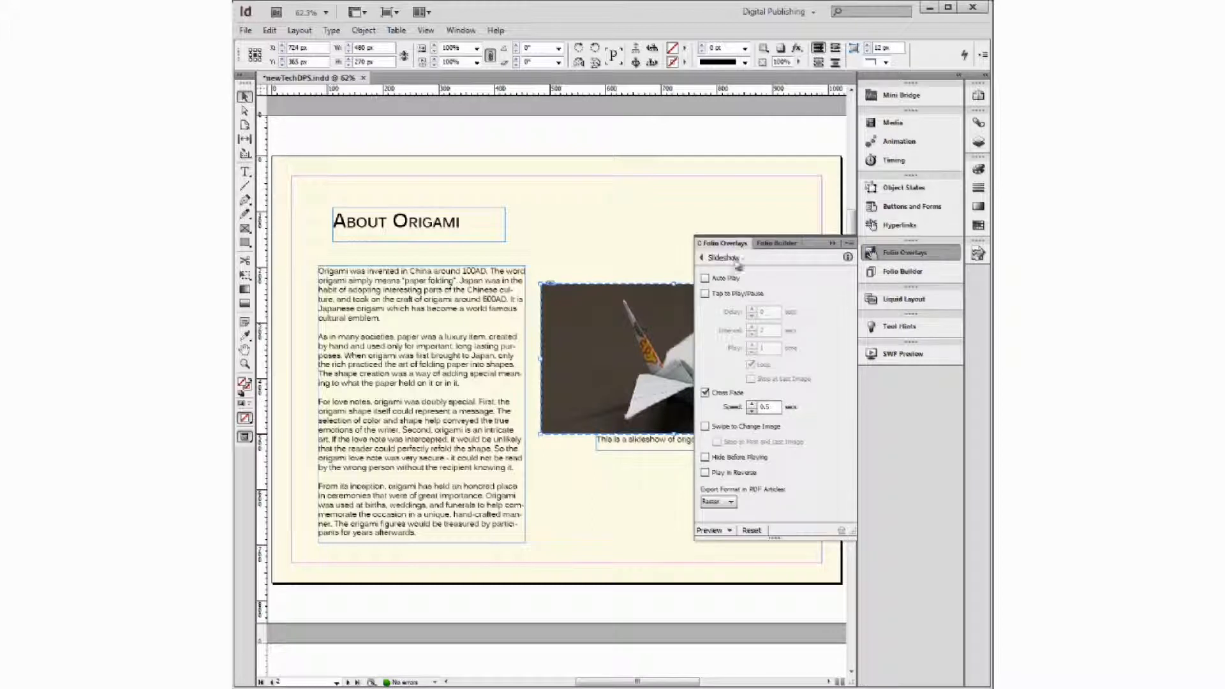
pyautogui.click(701, 258)
pyautogui.scroll(3, 789, 318)
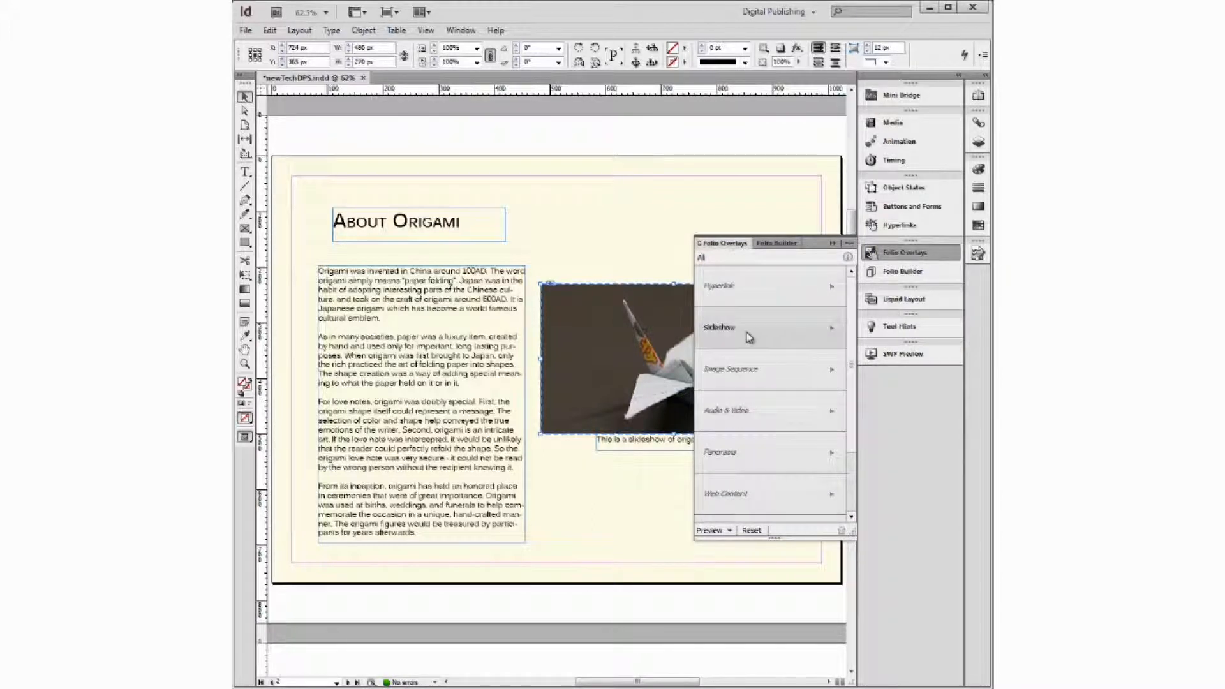
pyautogui.click(757, 331)
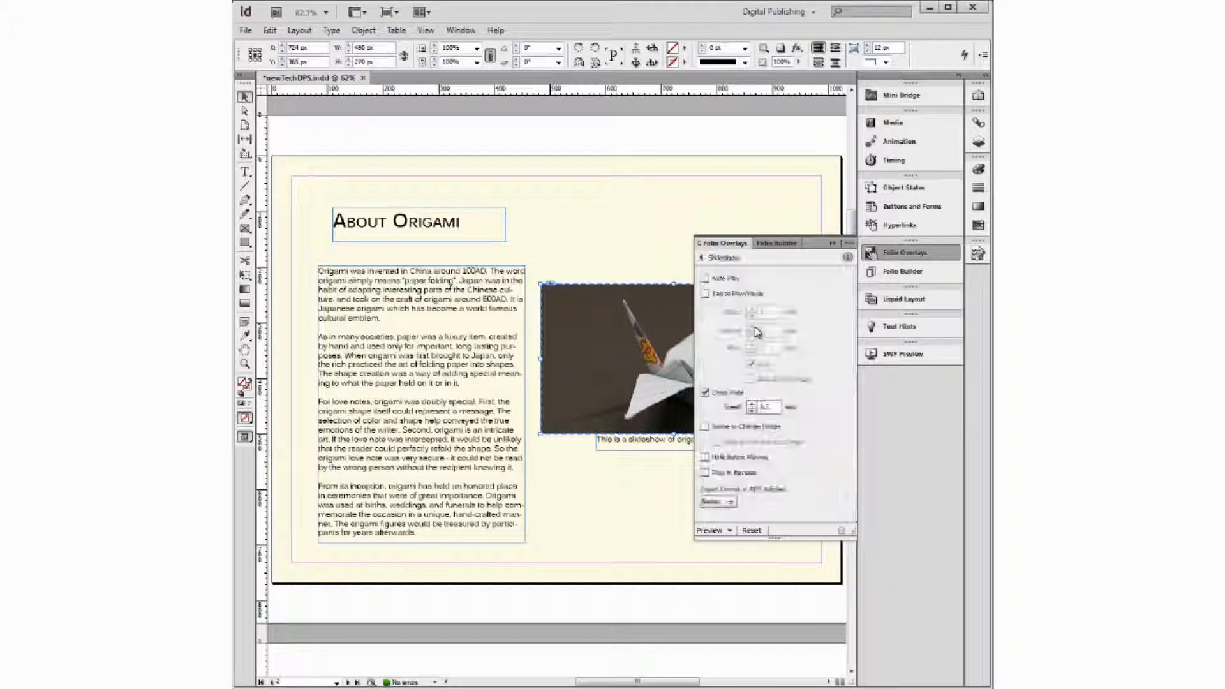
pyautogui.click(705, 278)
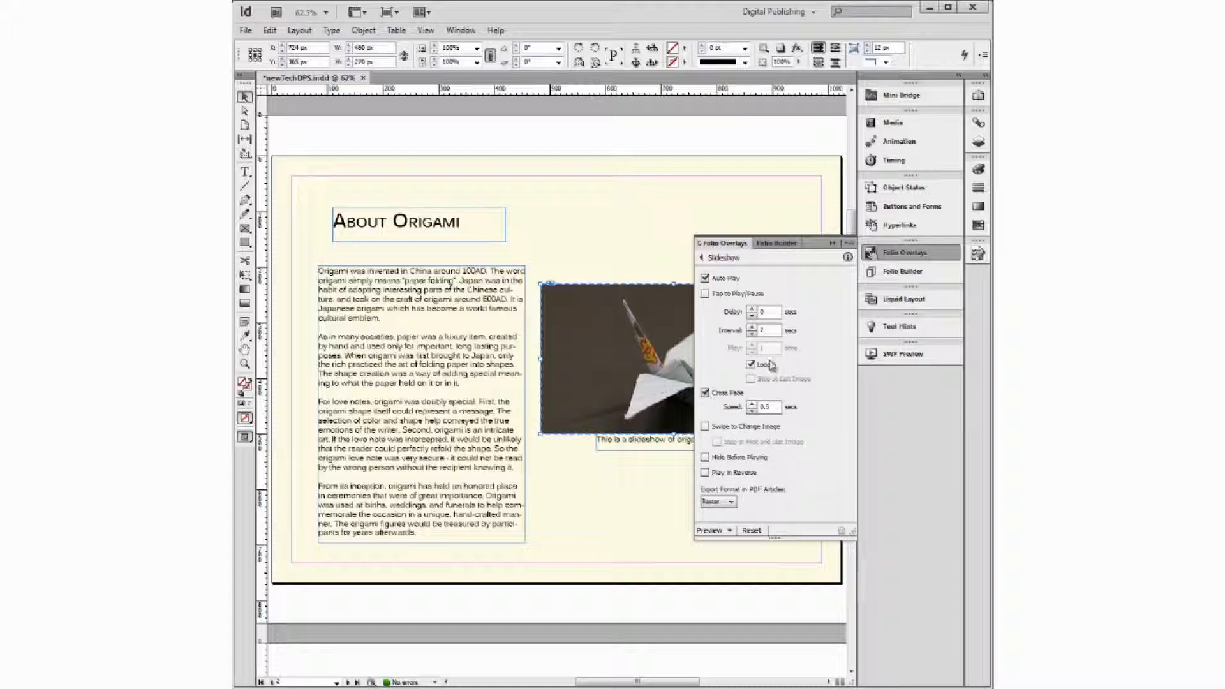
pyautogui.click(770, 330)
pyautogui.click(705, 427)
pyautogui.click(921, 254)
pyautogui.click(836, 296)
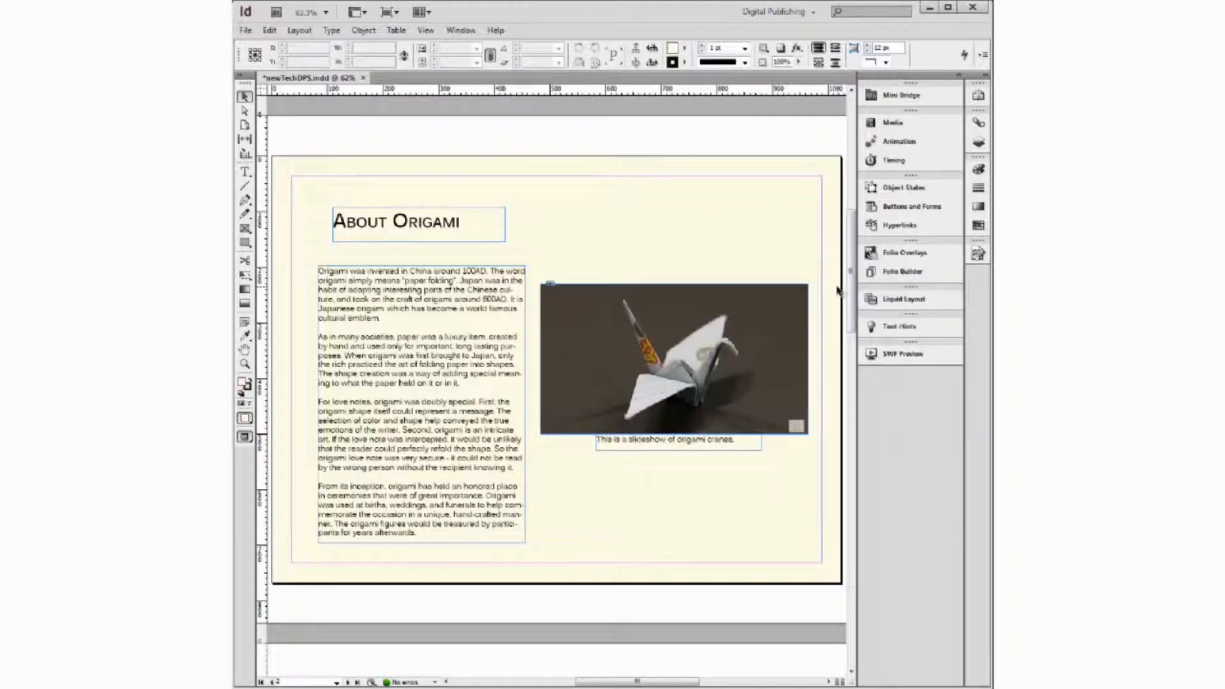
# Load the 360imgSequence folder as an Image Sequence overlay for the empty frame on The Finished Product! page
pyautogui.moveTo(850, 287); pyautogui.dragTo(866, 609)
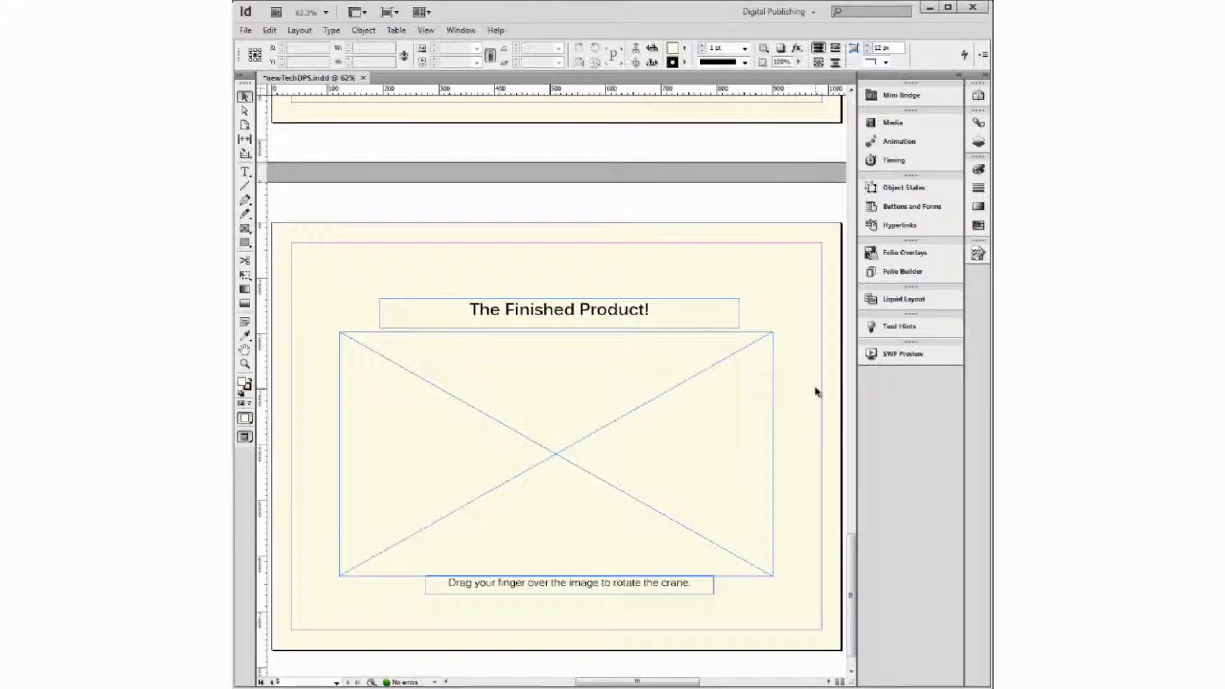
pyautogui.scroll(-1, 816, 392)
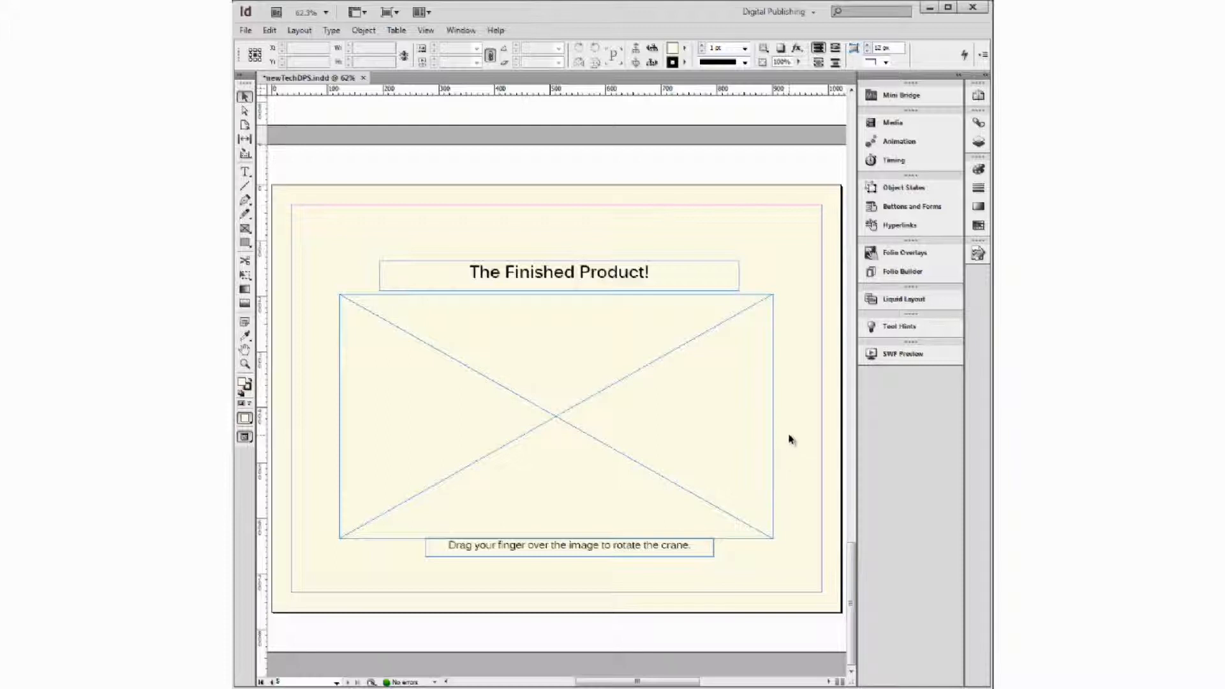
pyautogui.click(641, 392)
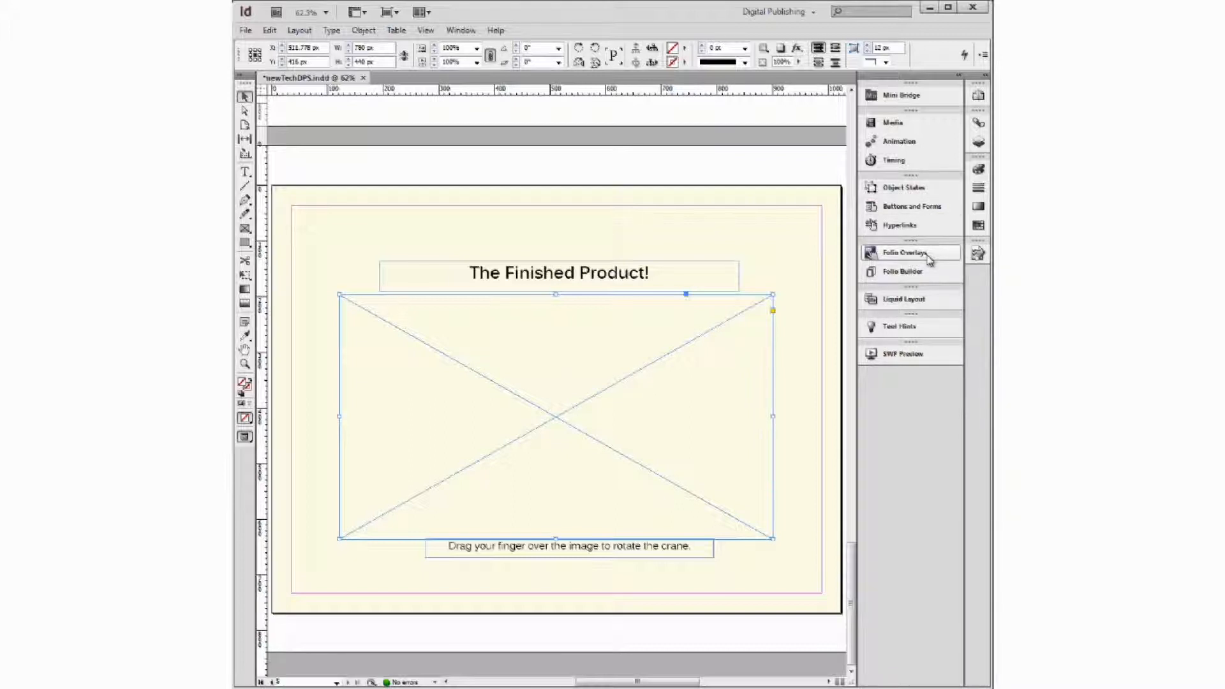
pyautogui.click(929, 260)
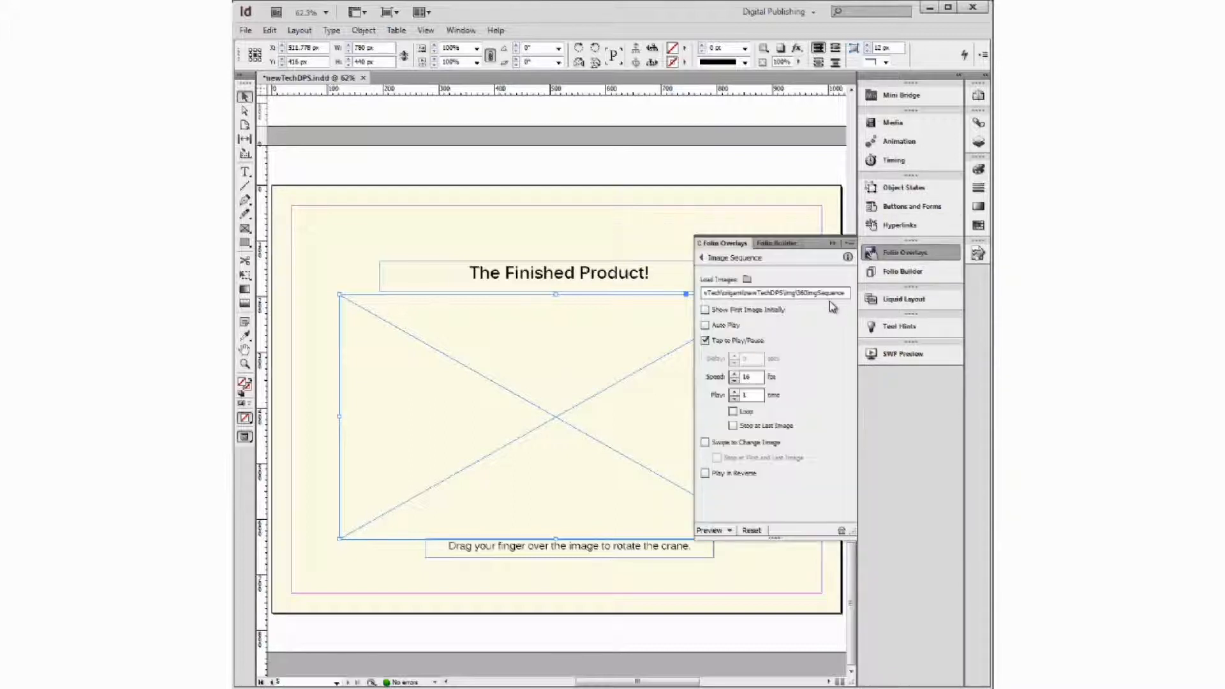
pyautogui.click(700, 258)
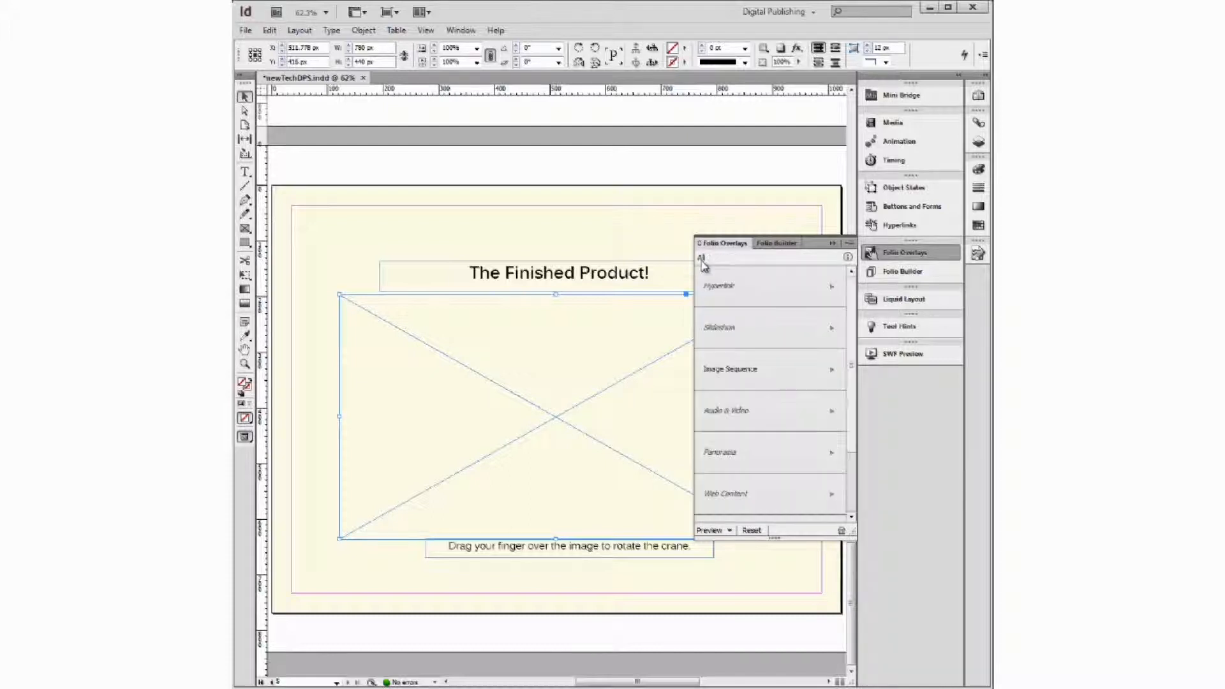
pyautogui.click(799, 369)
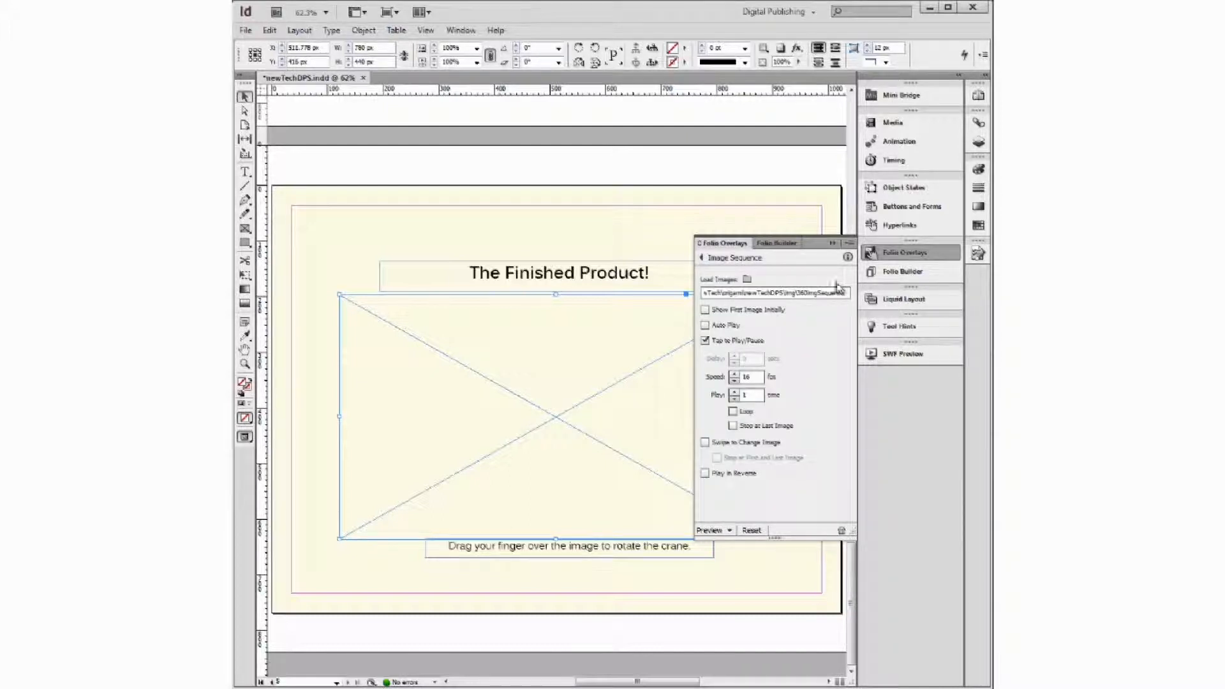
pyautogui.click(748, 292)
pyautogui.click(747, 280)
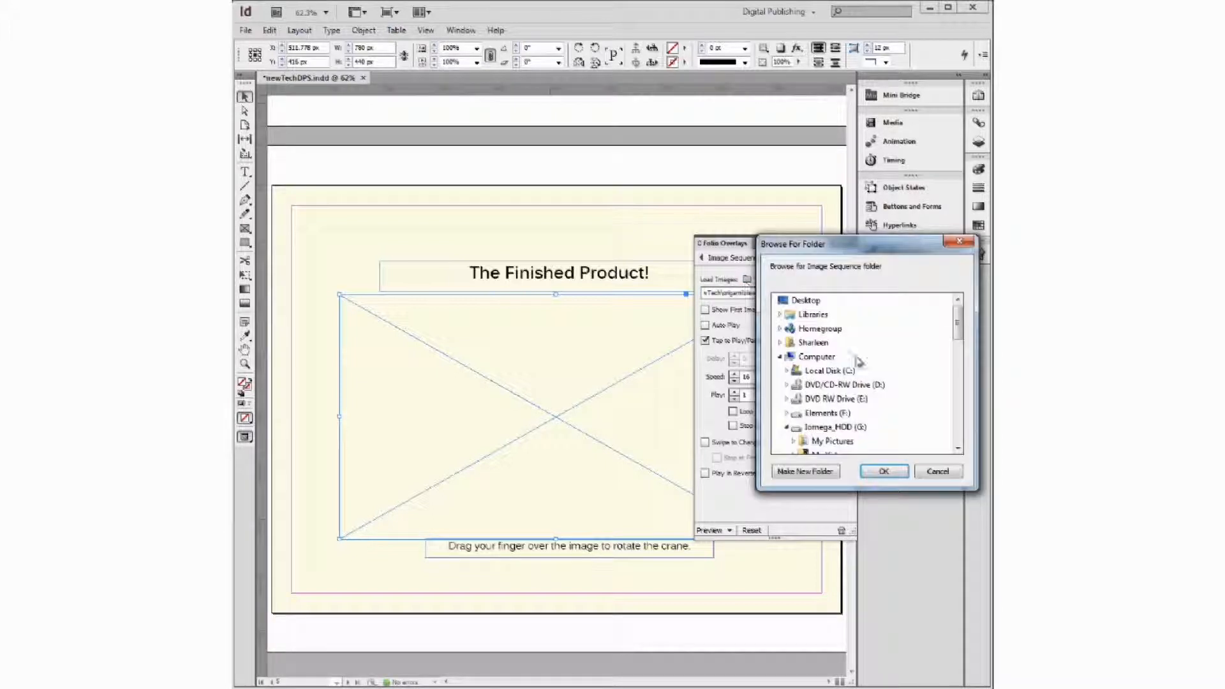
pyautogui.moveTo(960, 332); pyautogui.dragTo(956, 405)
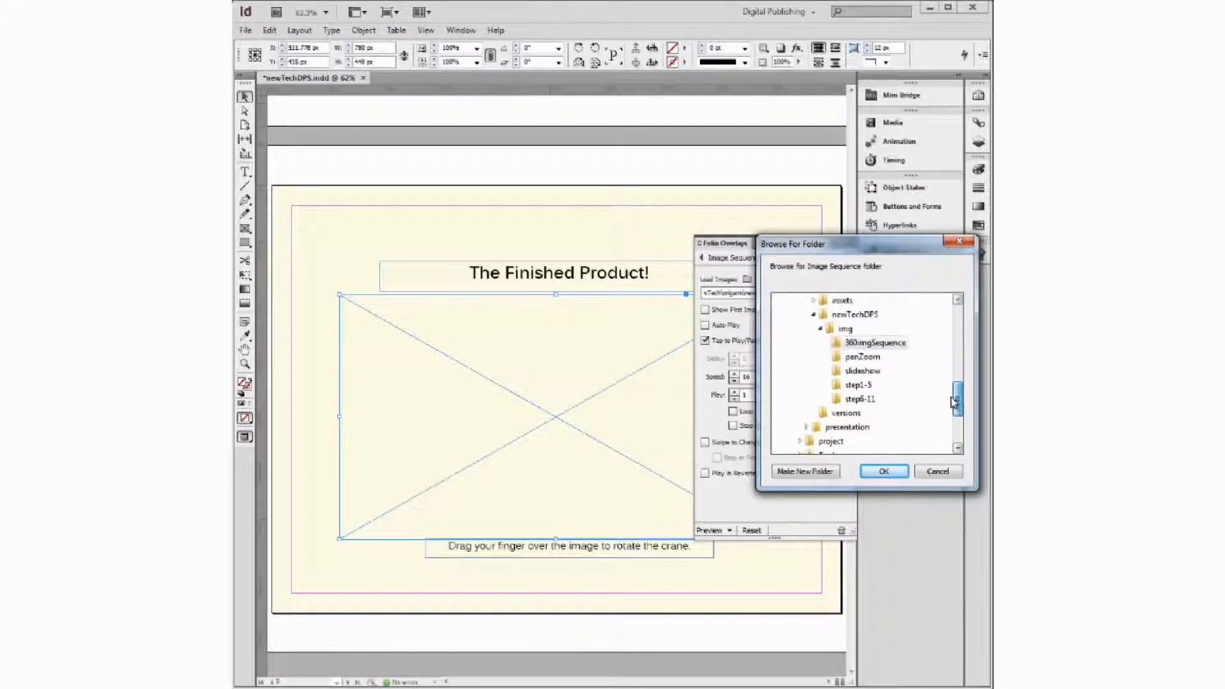
pyautogui.click(870, 343)
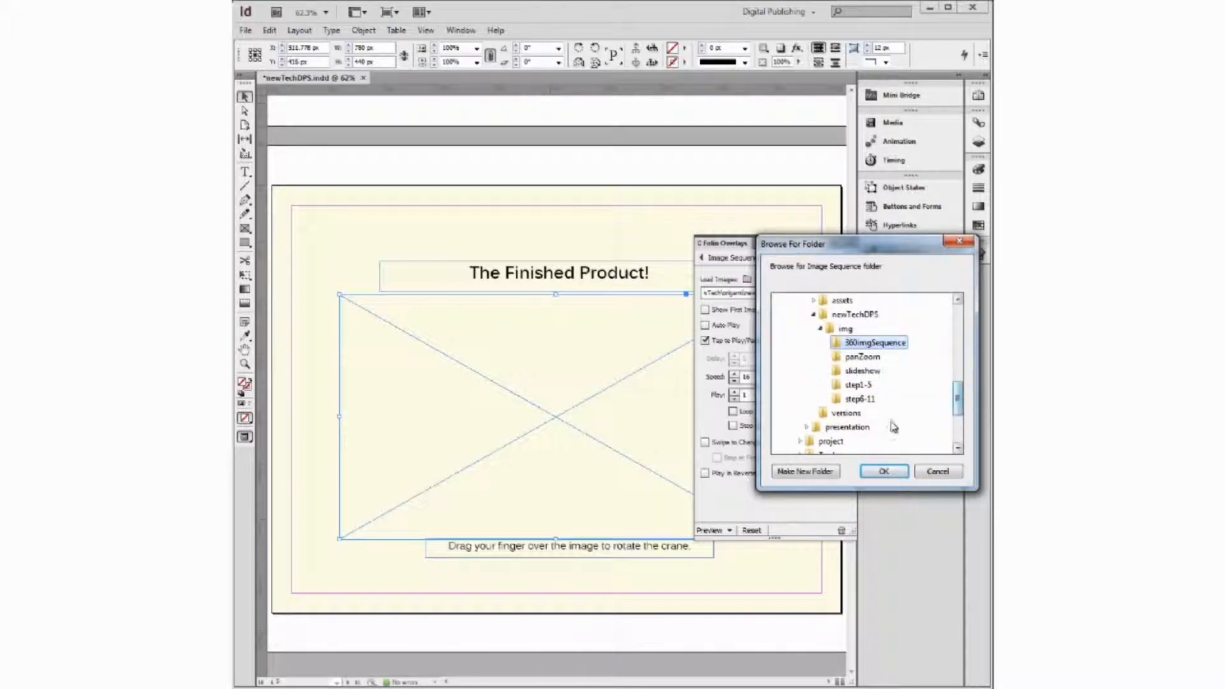
pyautogui.click(885, 471)
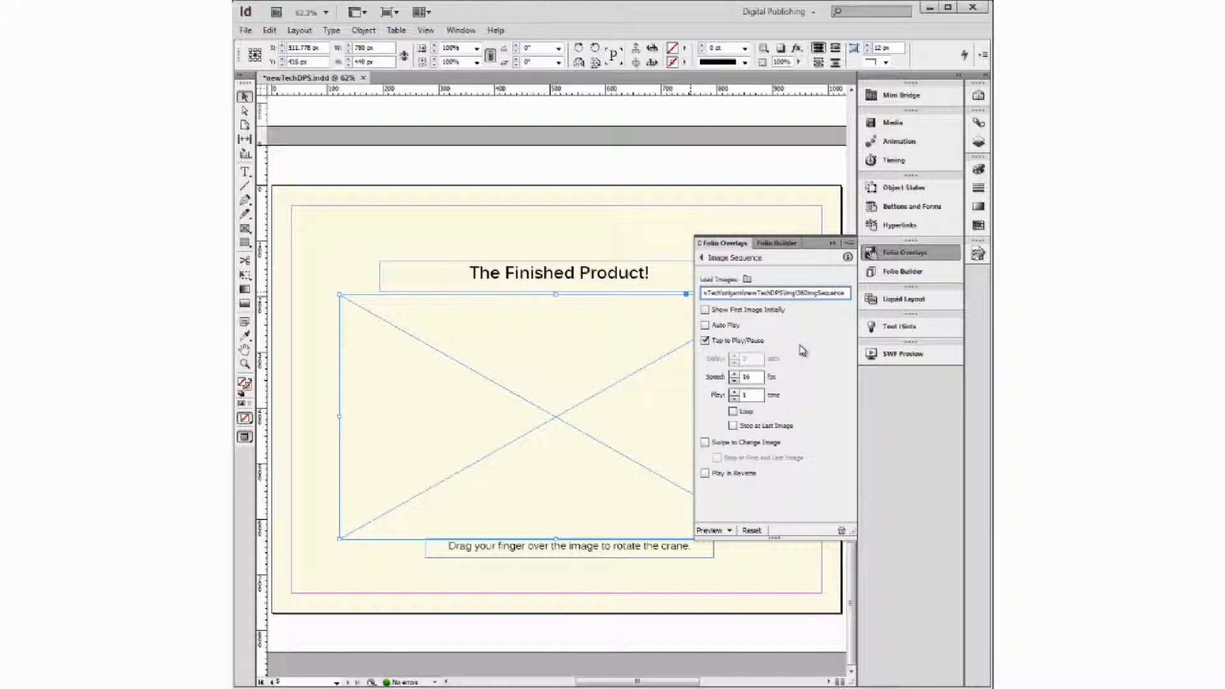
# Enable Swipe to Change Image and Show First Image Initially for the crane image sequence, keeping Tap to Play/Pause on
pyautogui.click(705, 341)
pyautogui.click(706, 342)
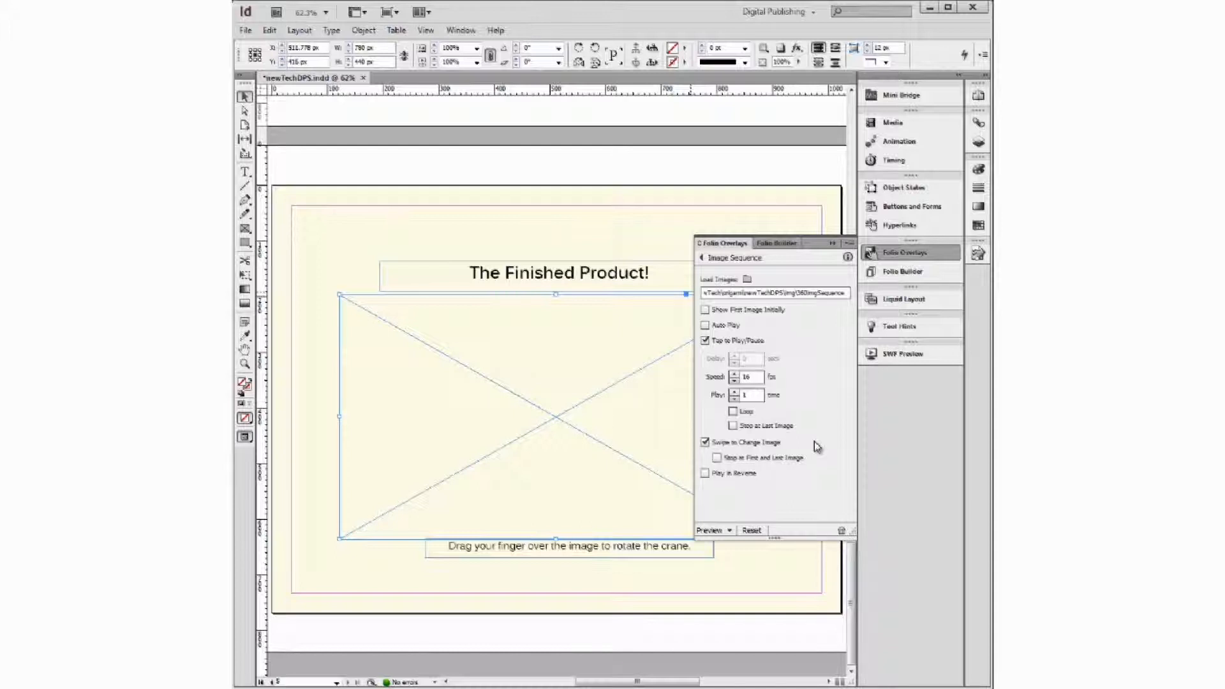
pyautogui.click(705, 310)
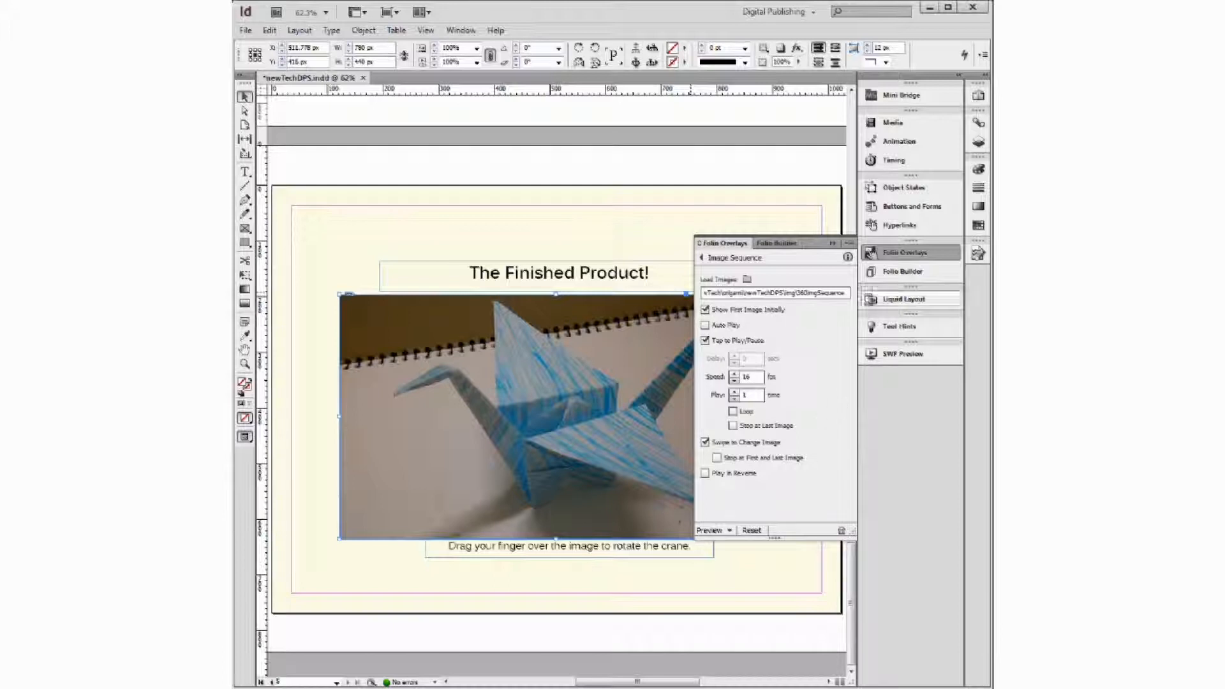
pyautogui.click(898, 255)
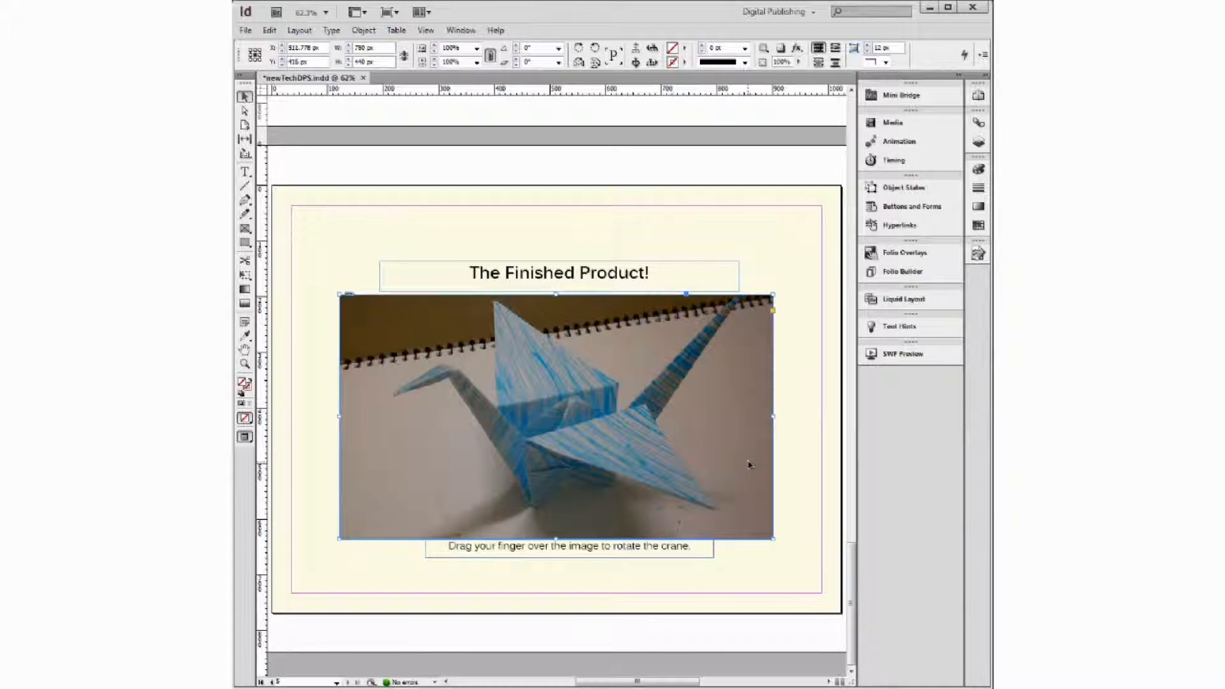
# Preview the folio in Adobe Content Viewer and test the rotating crane, the slideshow page and the pan and zoom cover image
pyautogui.click(245, 30)
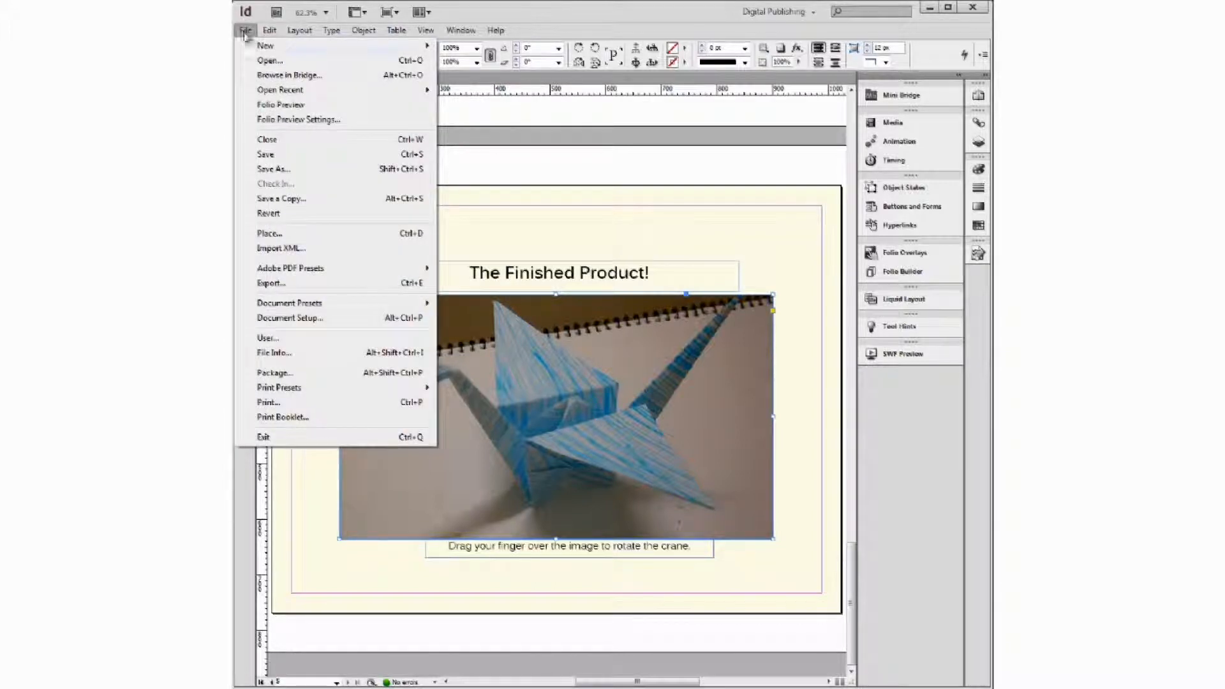
pyautogui.click(323, 106)
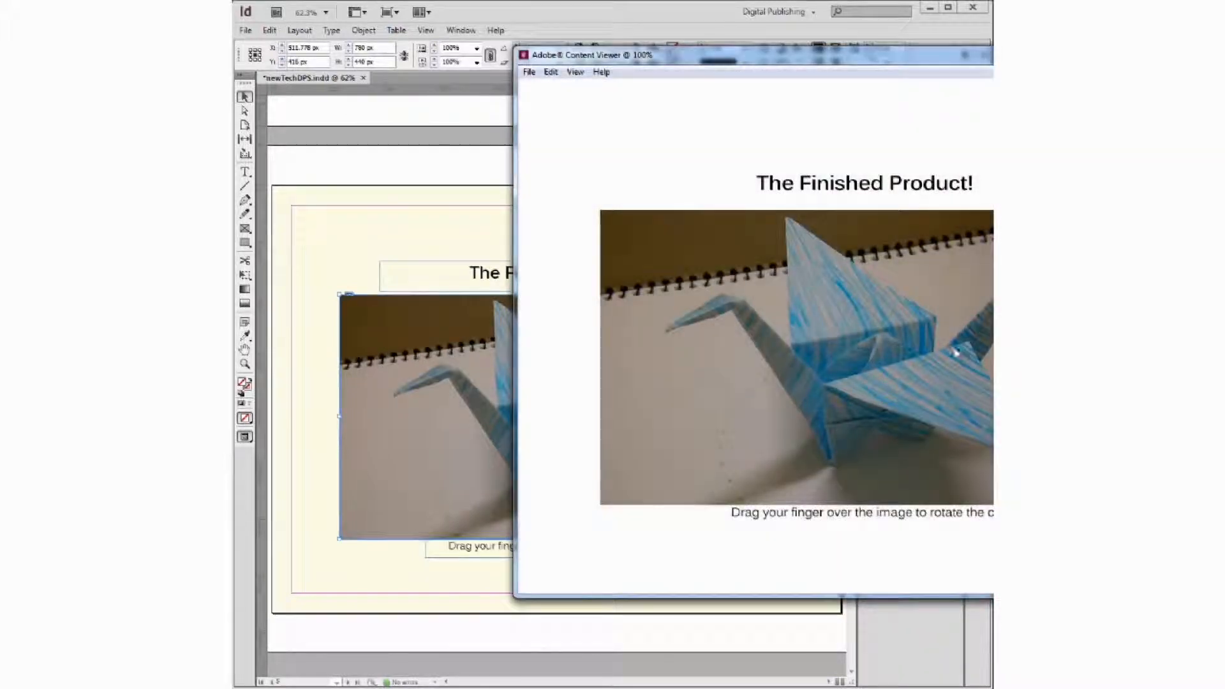
pyautogui.moveTo(960, 362); pyautogui.dragTo(918, 429)
pyautogui.scroll(3, 754, 335)
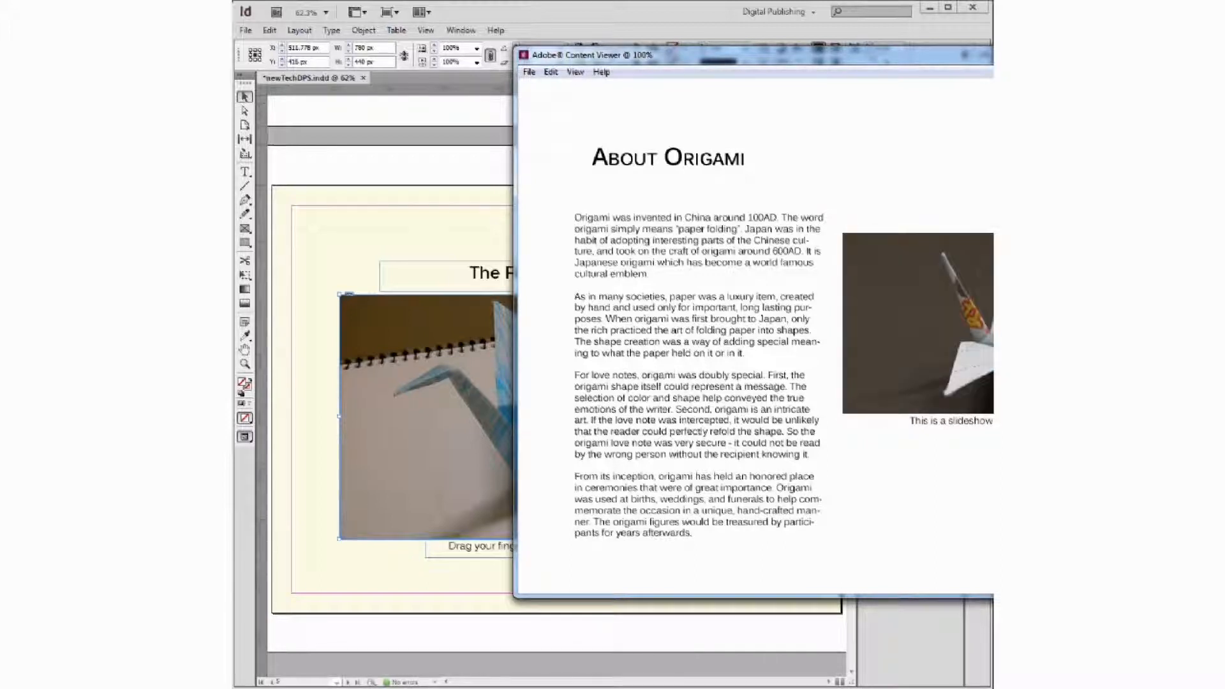
pyautogui.press('Right')
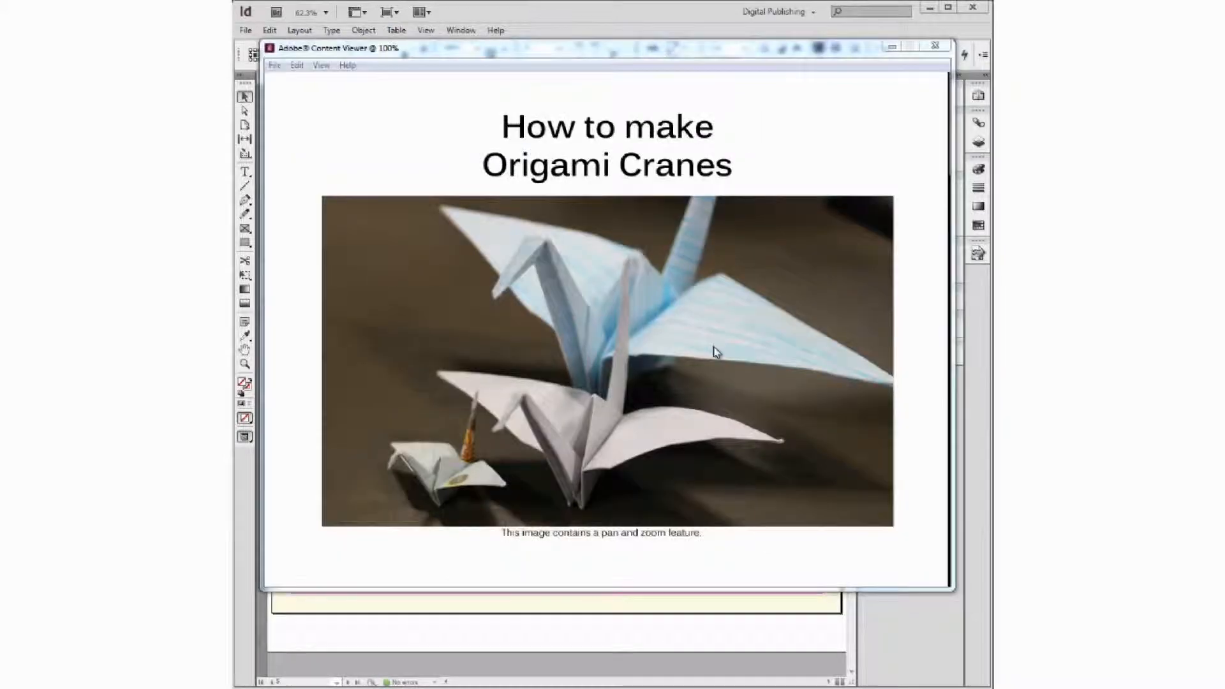
pyautogui.click(646, 312)
pyautogui.moveTo(656, 328); pyautogui.dragTo(694, 352)
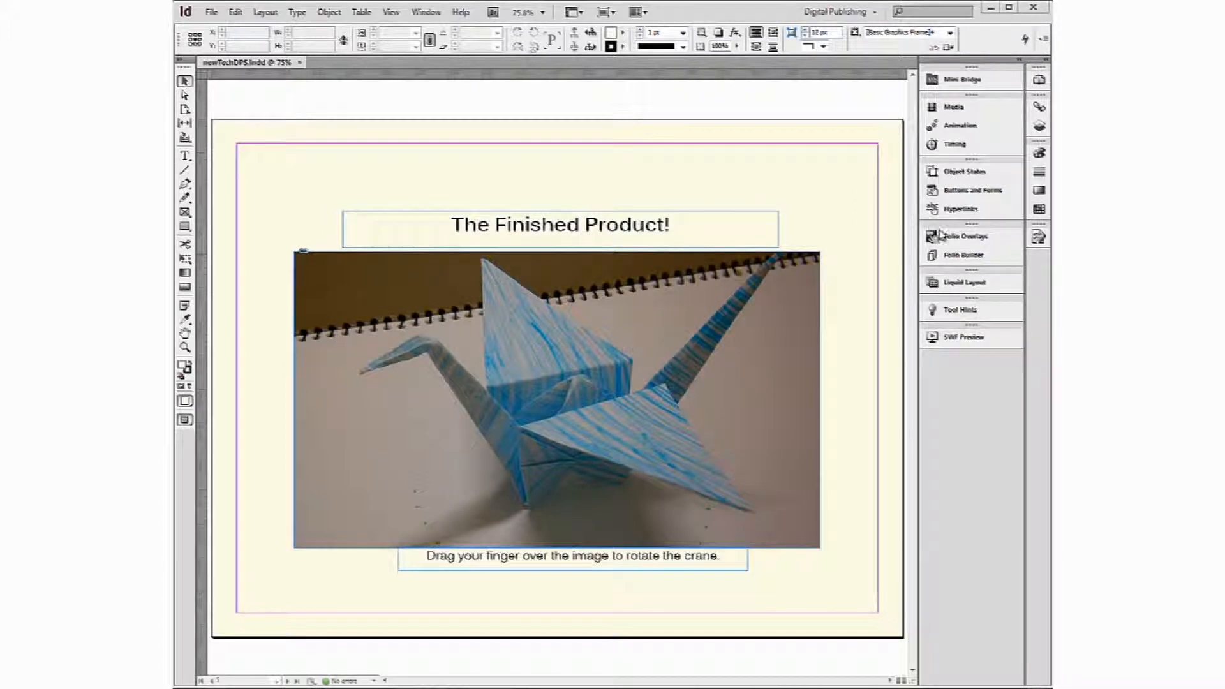
# Open the Folio Builder and review the New Folio settings without creating a folio
pyautogui.click(978, 255)
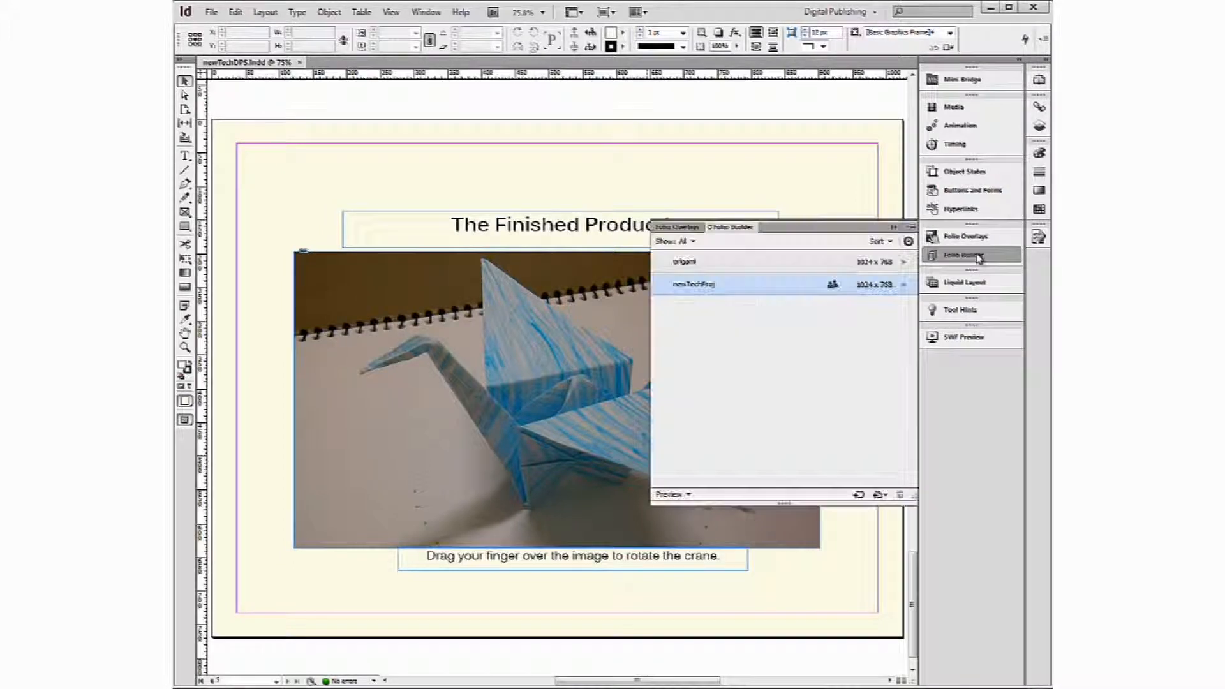
pyautogui.click(860, 495)
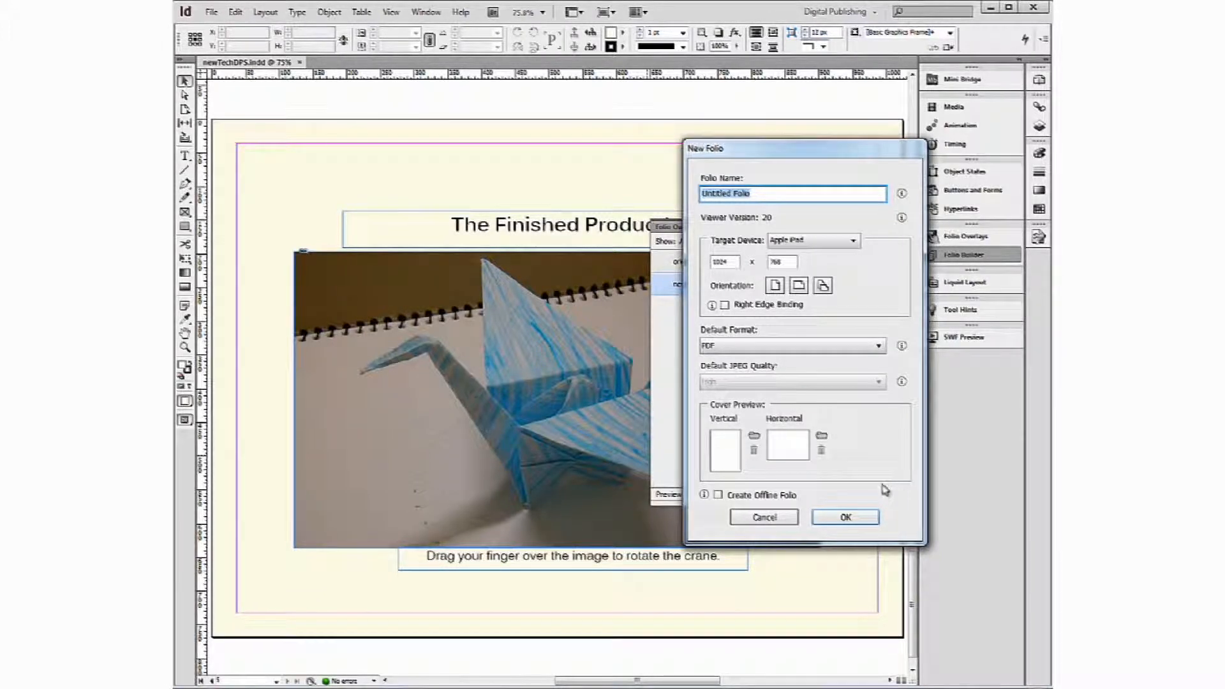
pyautogui.click(781, 518)
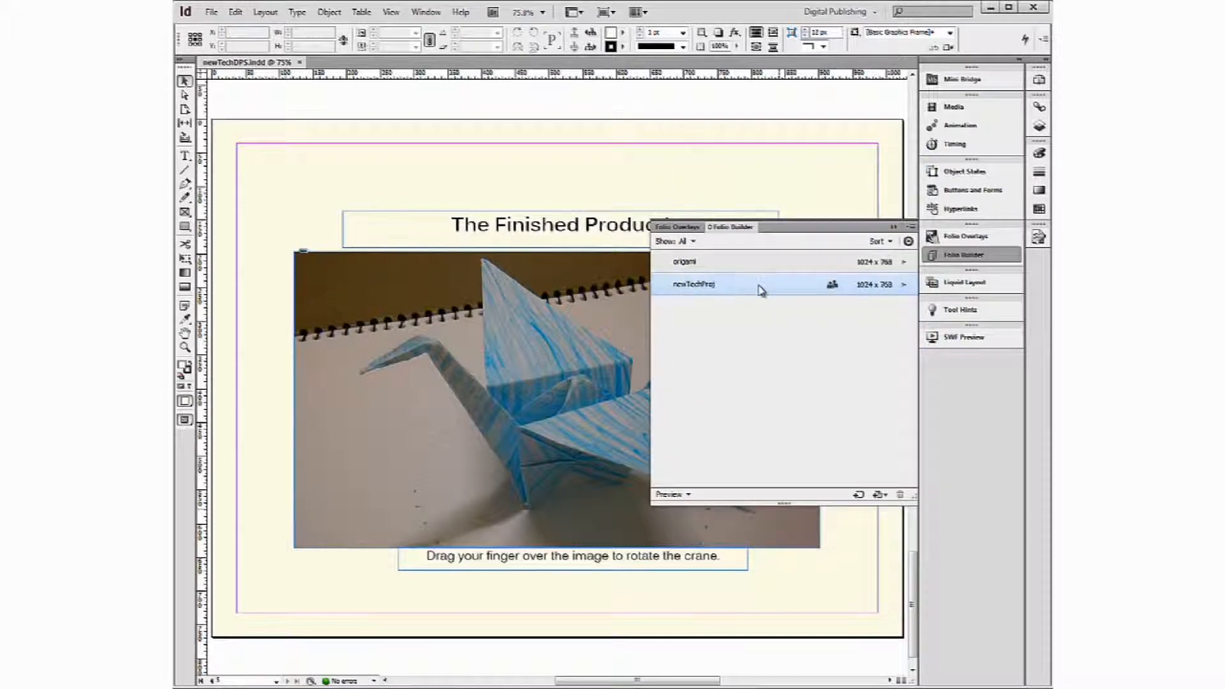
# Open the newTechProj folio and try to add the open InDesign document to it as an article
pyautogui.doubleClick(724, 288)
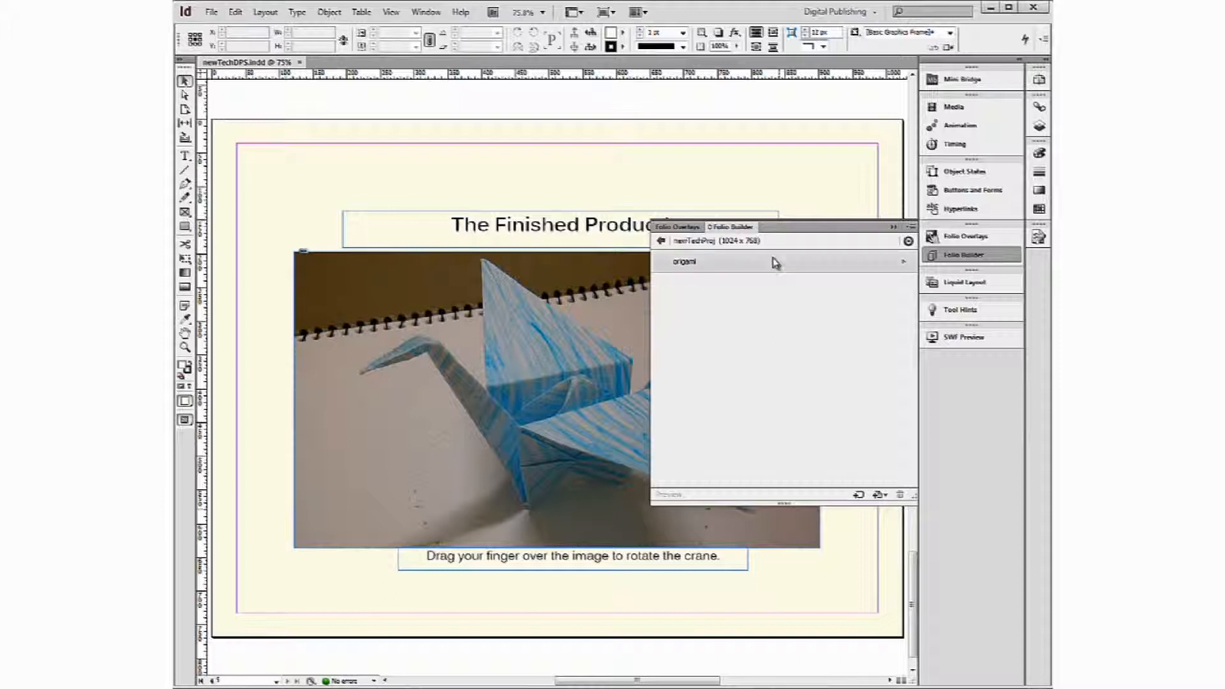
pyautogui.click(680, 265)
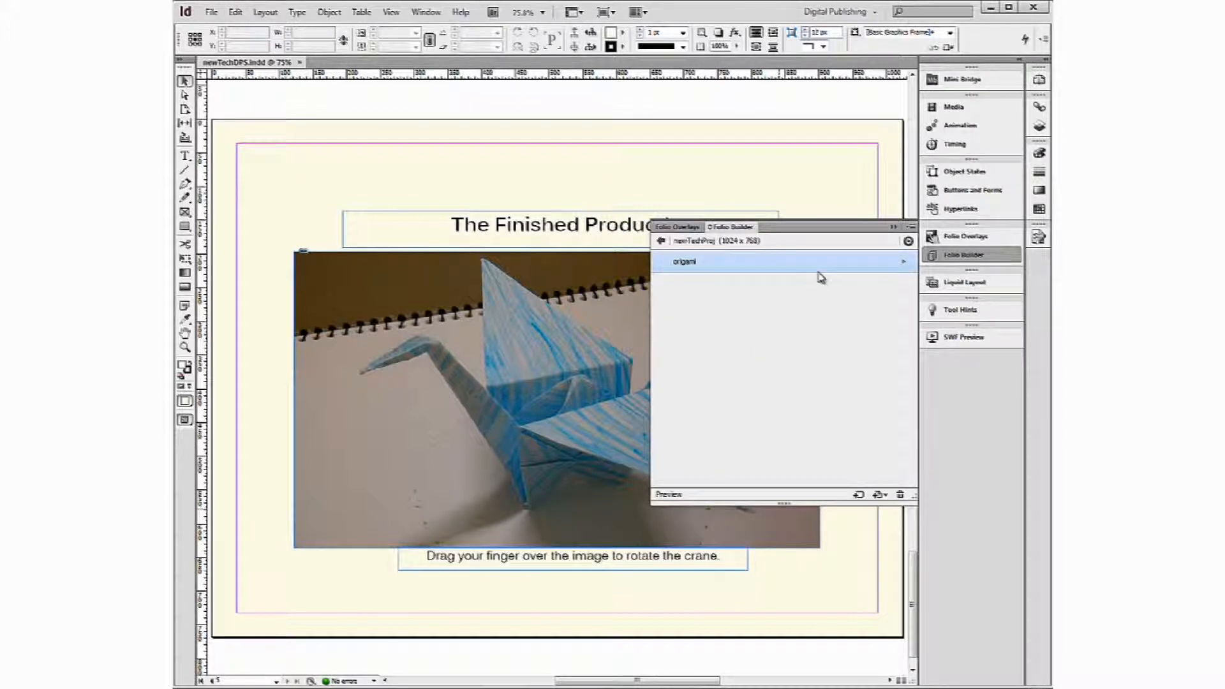
pyautogui.click(884, 496)
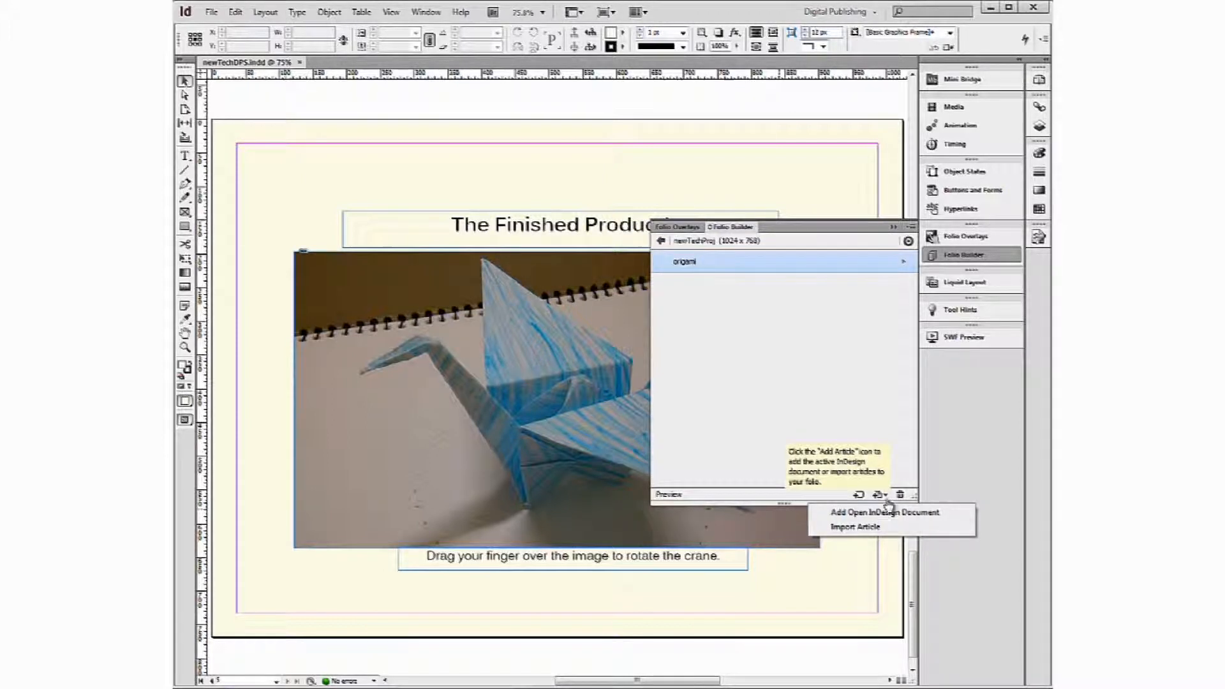
pyautogui.click(921, 515)
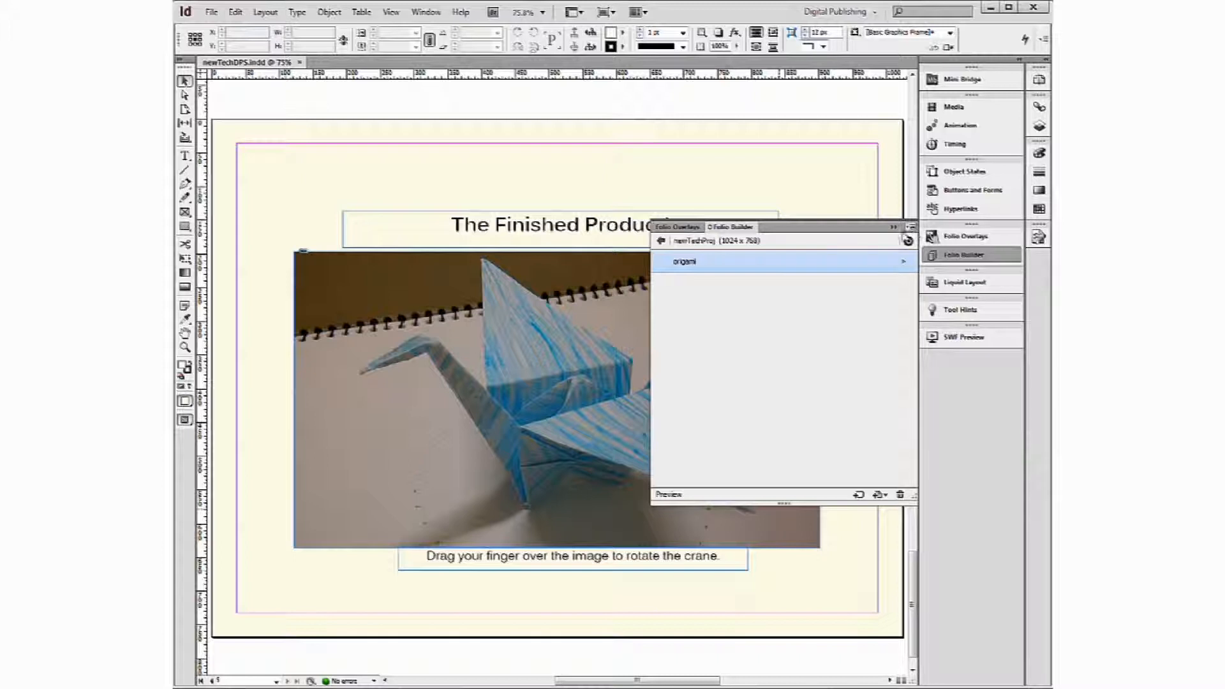
# Launch Folio Producer from the Folio Builder and open its Organizer from the Digital Publishing Suite dashboard in the browser
pyautogui.click(911, 228)
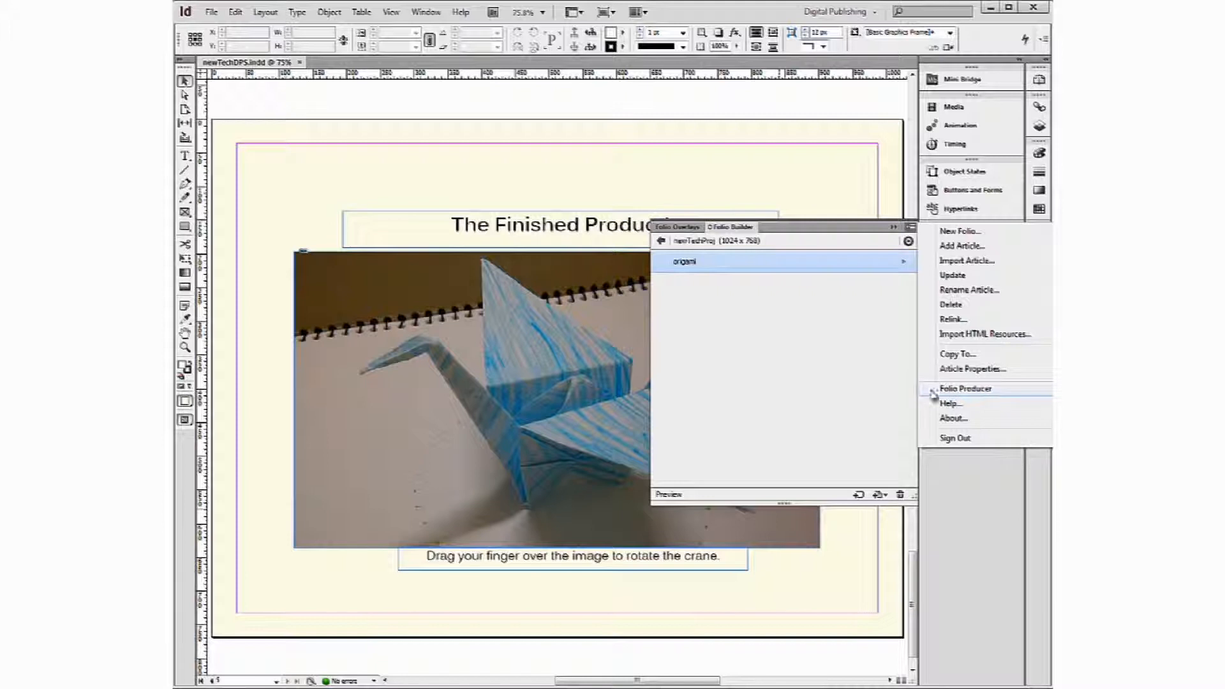
pyautogui.click(1004, 396)
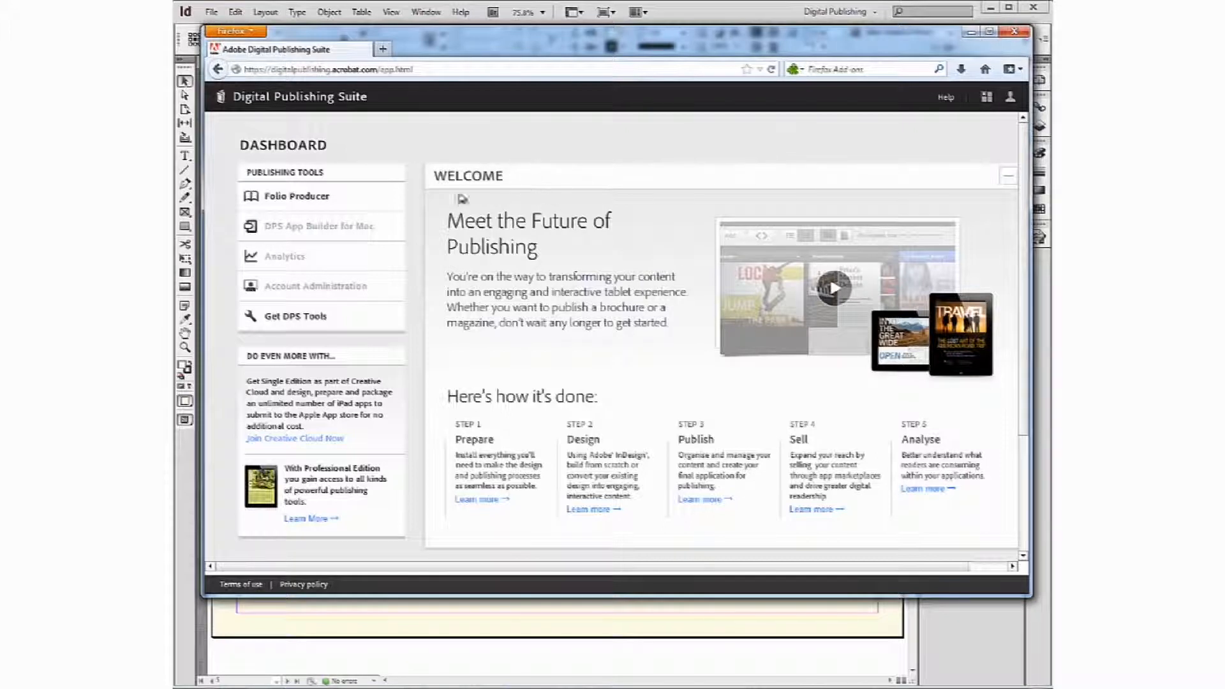
pyautogui.click(301, 202)
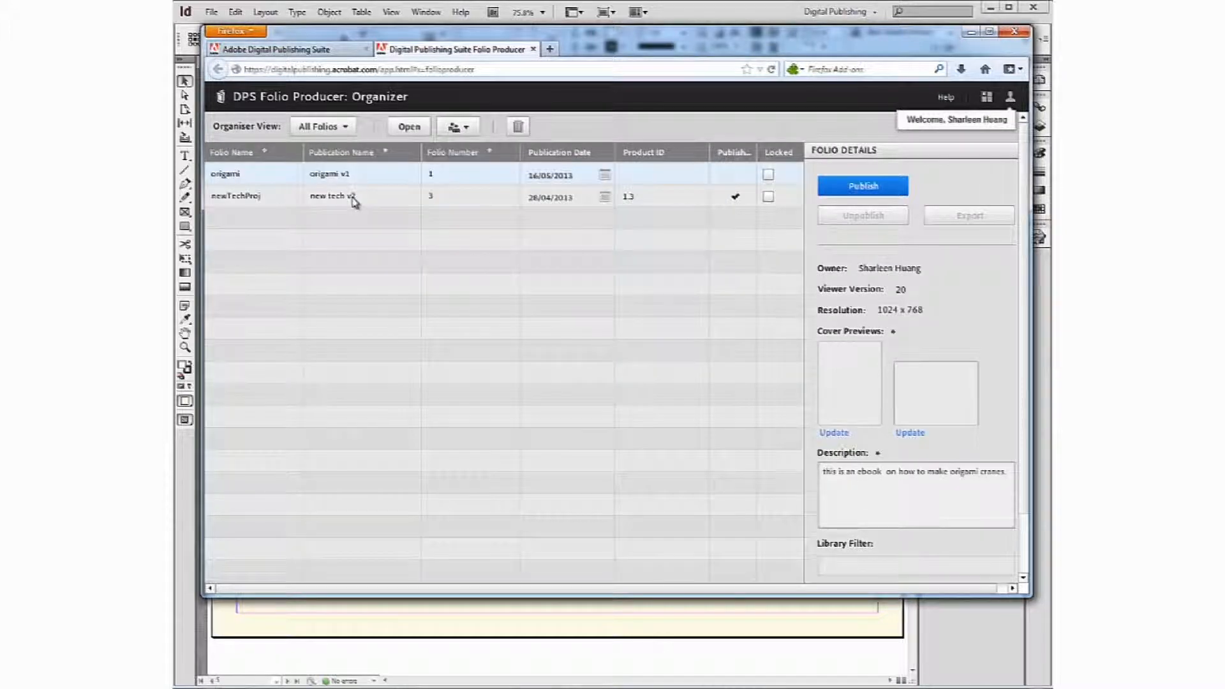
# Select the newTechProj folio and review its description, folio name and publication name
pyautogui.click(355, 202)
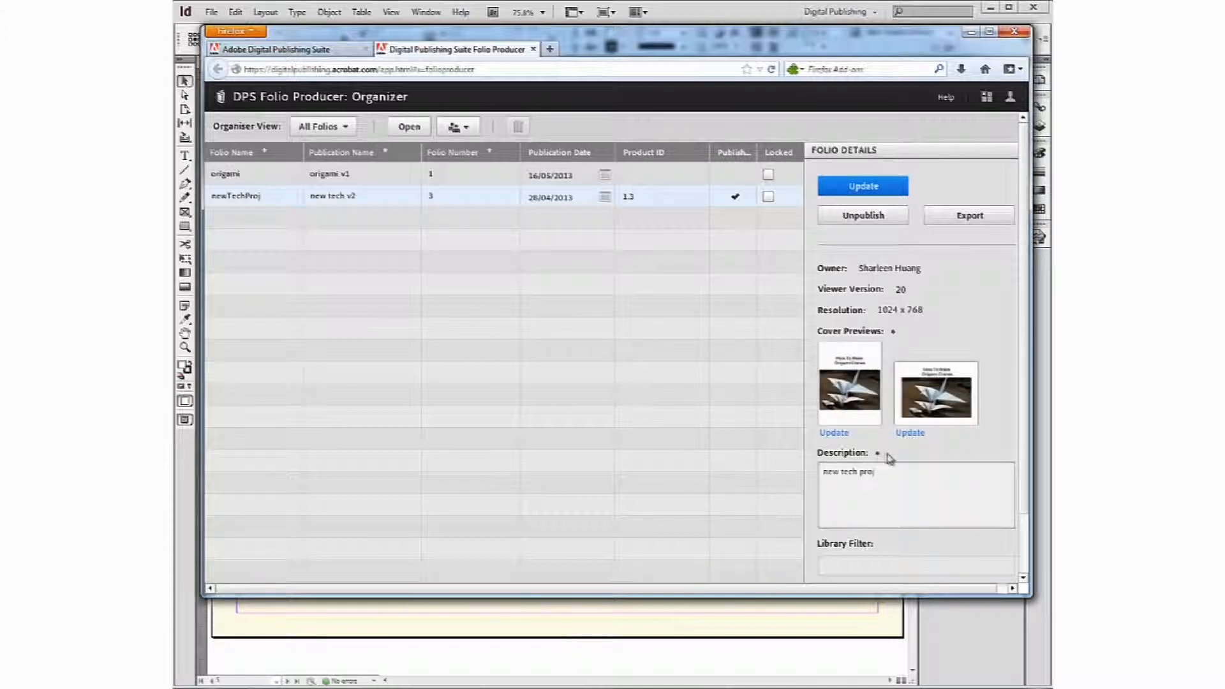
pyautogui.click(897, 488)
pyautogui.click(710, 408)
pyautogui.click(400, 200)
pyautogui.click(476, 224)
pyautogui.click(246, 197)
pyautogui.click(309, 200)
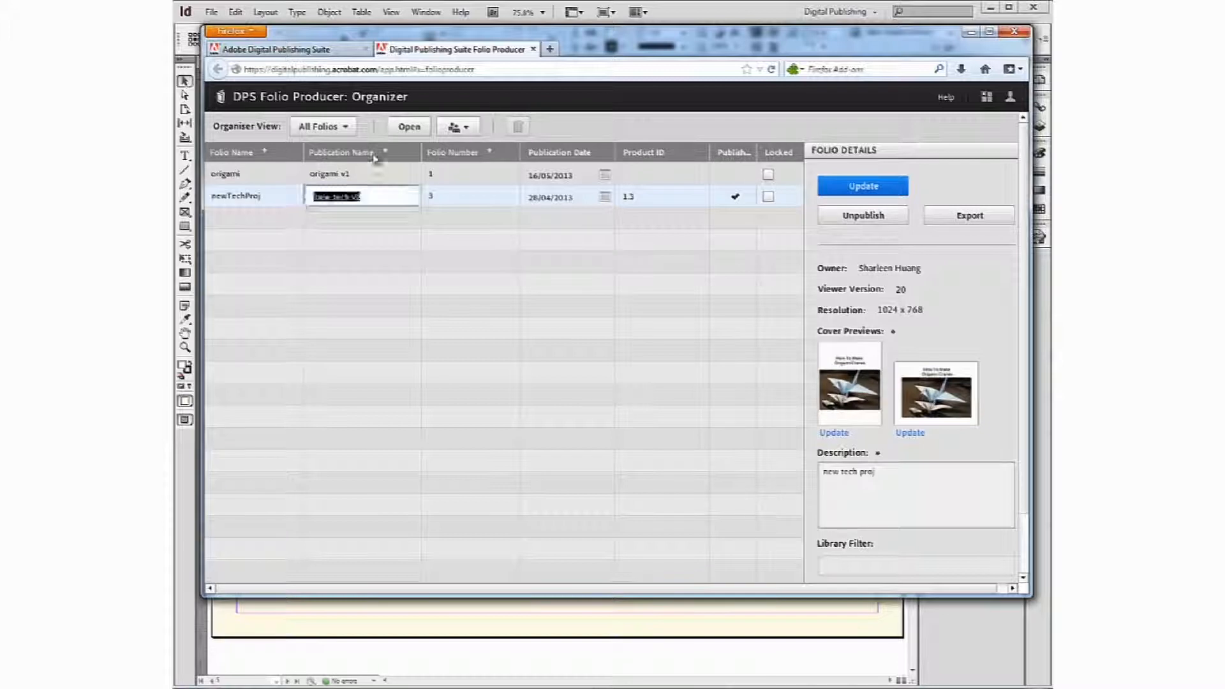
# Open the newTechProj folio in the Folio Producer Editor and examine the pages and properties of the origami article
pyautogui.click(407, 131)
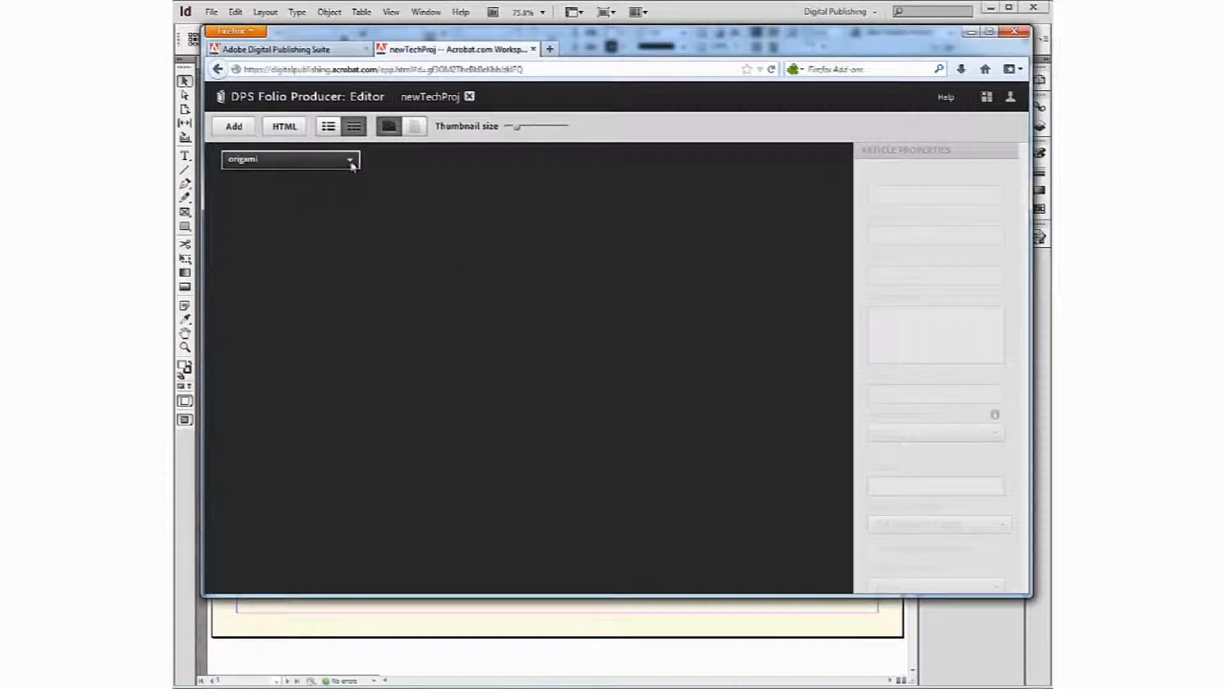
pyautogui.click(351, 165)
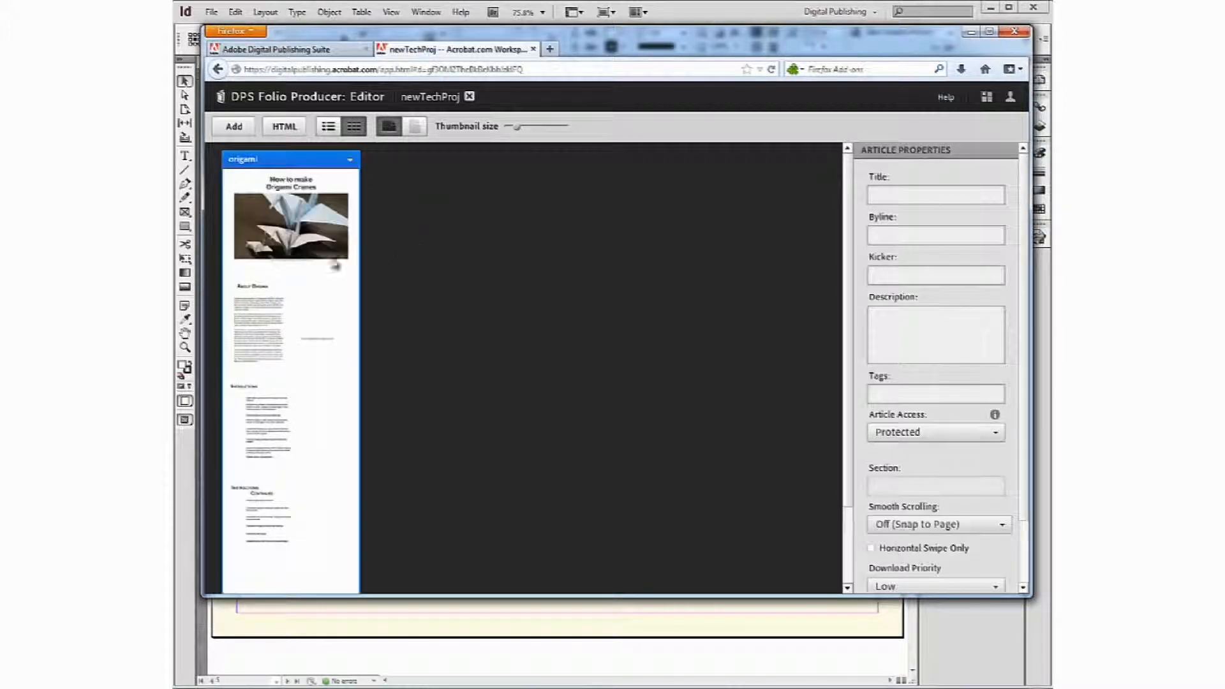
pyautogui.moveTo(287, 486)
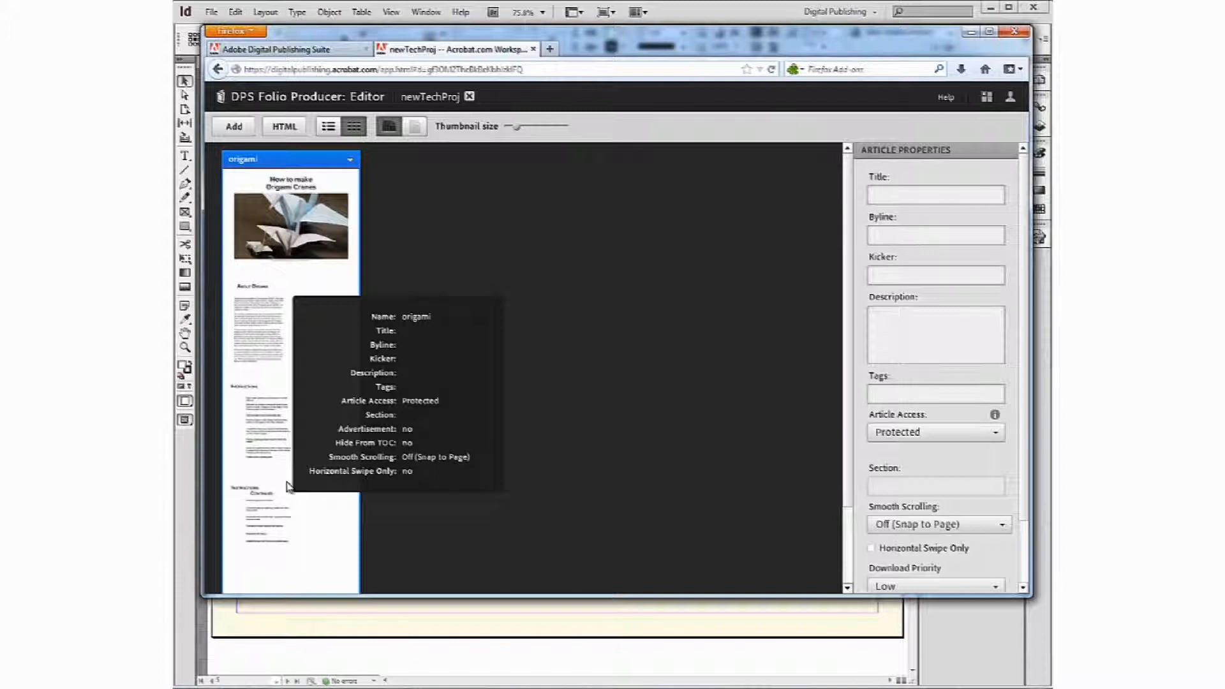
pyautogui.scroll(-1, 306, 306)
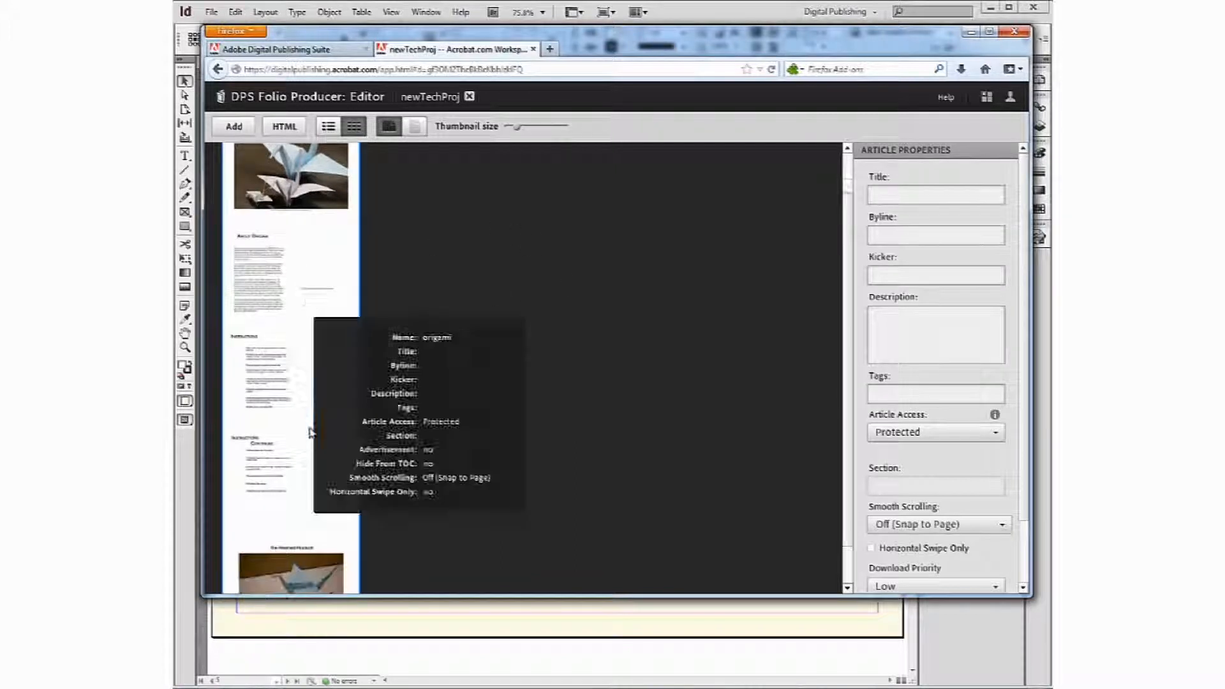
pyautogui.scroll(-1, 311, 432)
pyautogui.scroll(2, 311, 432)
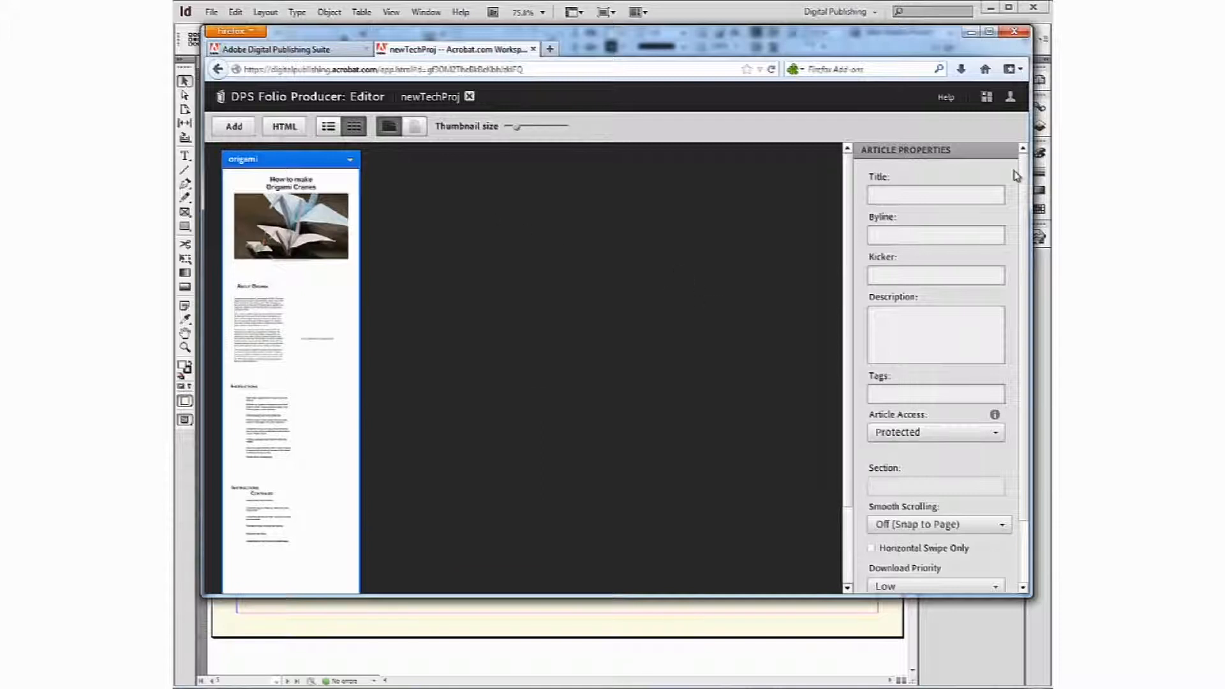
# Review the origami article's title, byline, kicker, description and remaining properties, and return to the Organizer
pyautogui.click(909, 190)
pyautogui.click(922, 236)
pyautogui.click(934, 276)
pyautogui.click(941, 344)
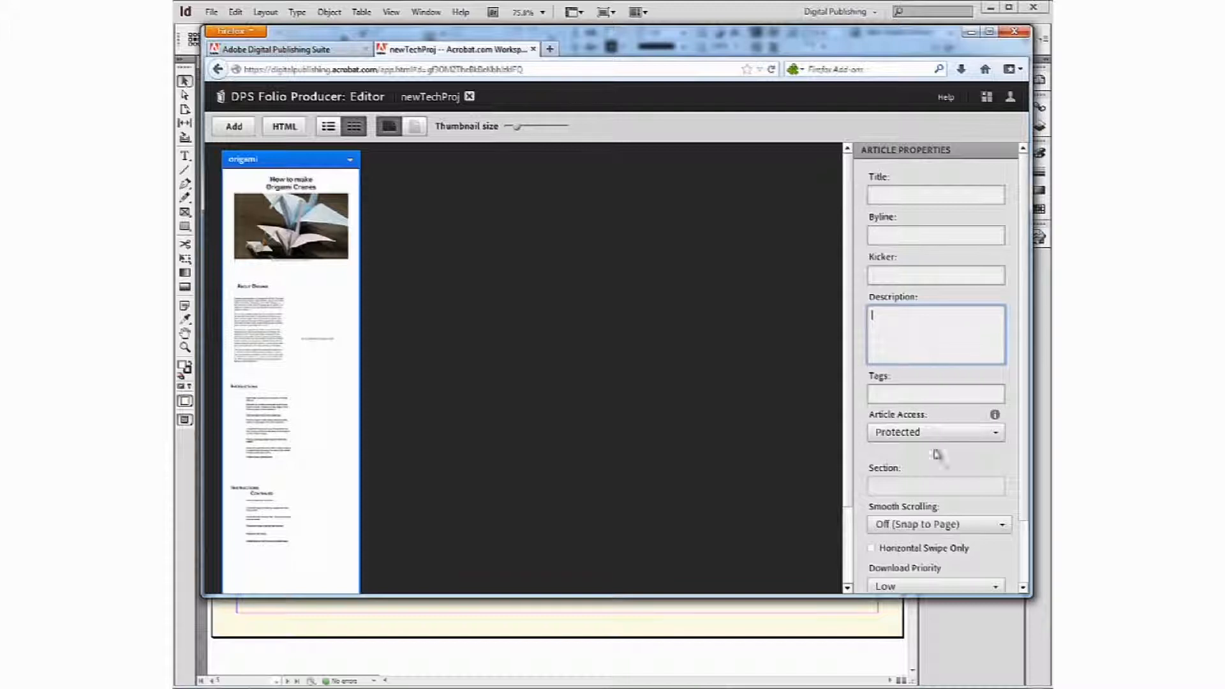
pyautogui.moveTo(1024, 487); pyautogui.dragTo(1018, 568)
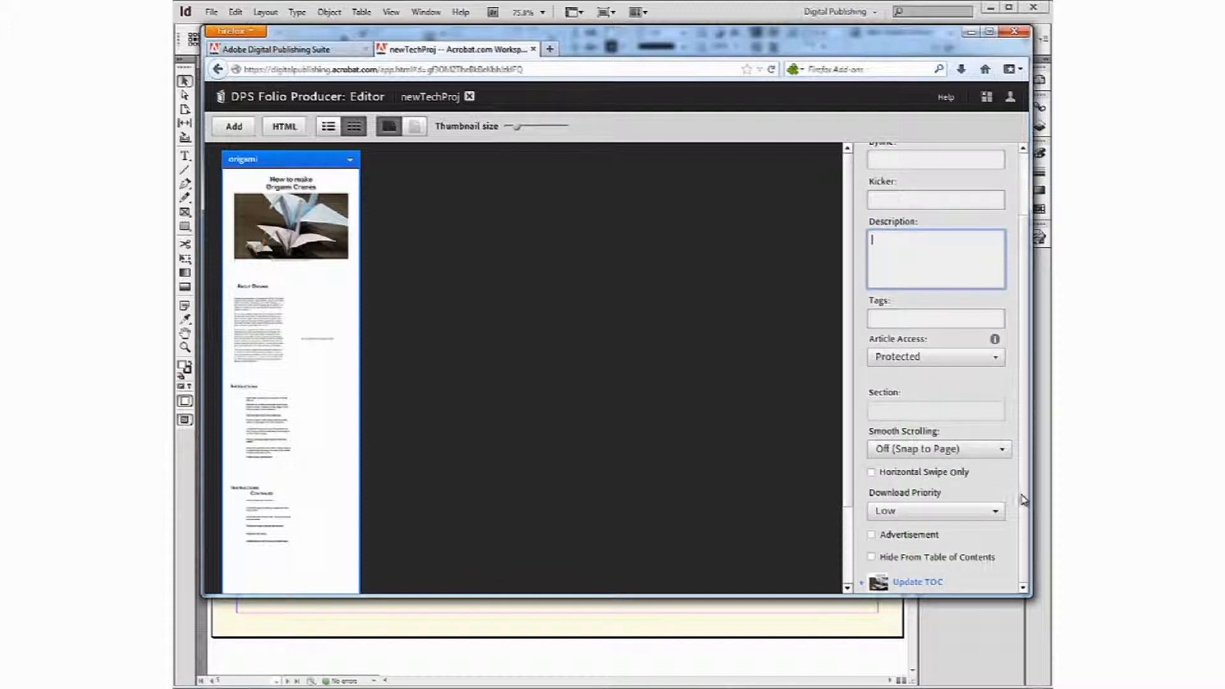
pyautogui.moveTo(1021, 501); pyautogui.dragTo(1044, 351)
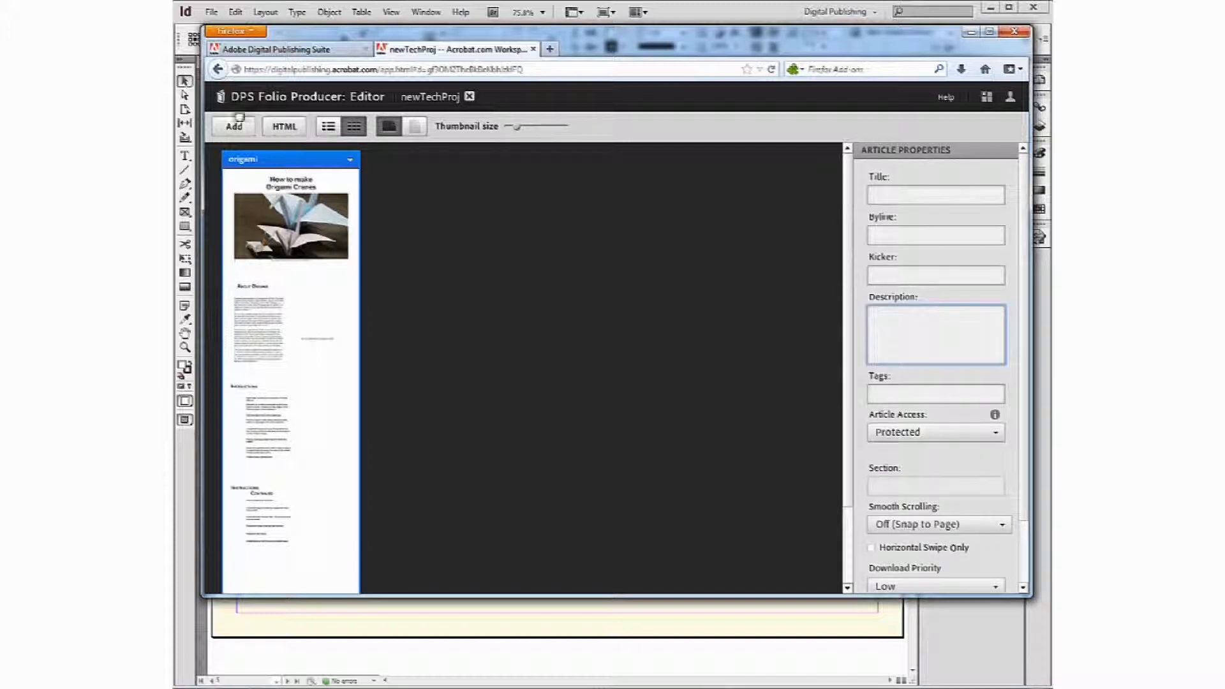
pyautogui.click(218, 70)
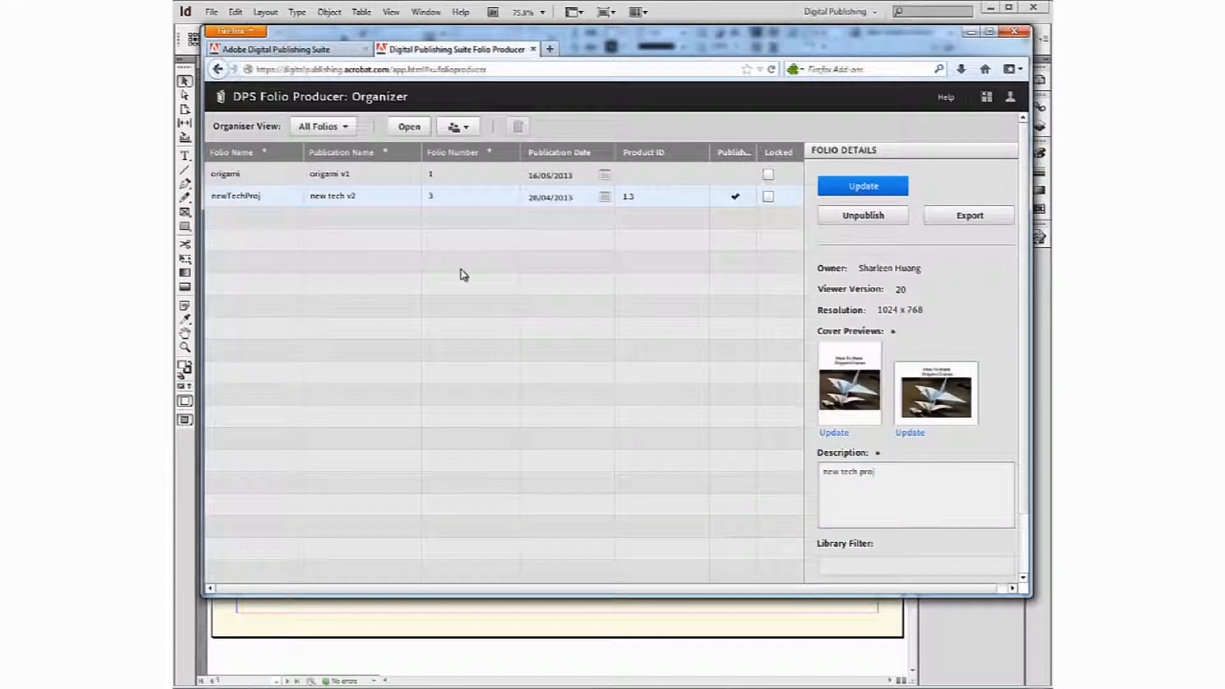
# Update the published newTechProj folio, content included, as Private and Free under product ID 1.3
pyautogui.doubleClick(426, 199)
pyautogui.click(398, 229)
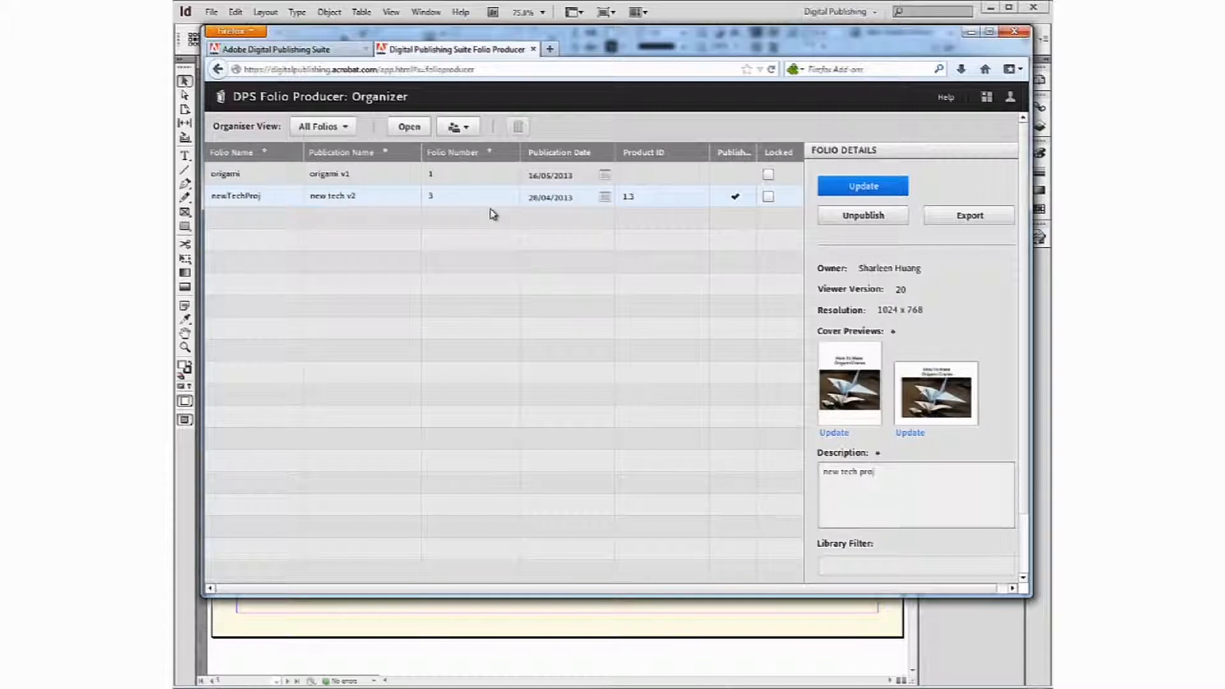
pyautogui.click(864, 189)
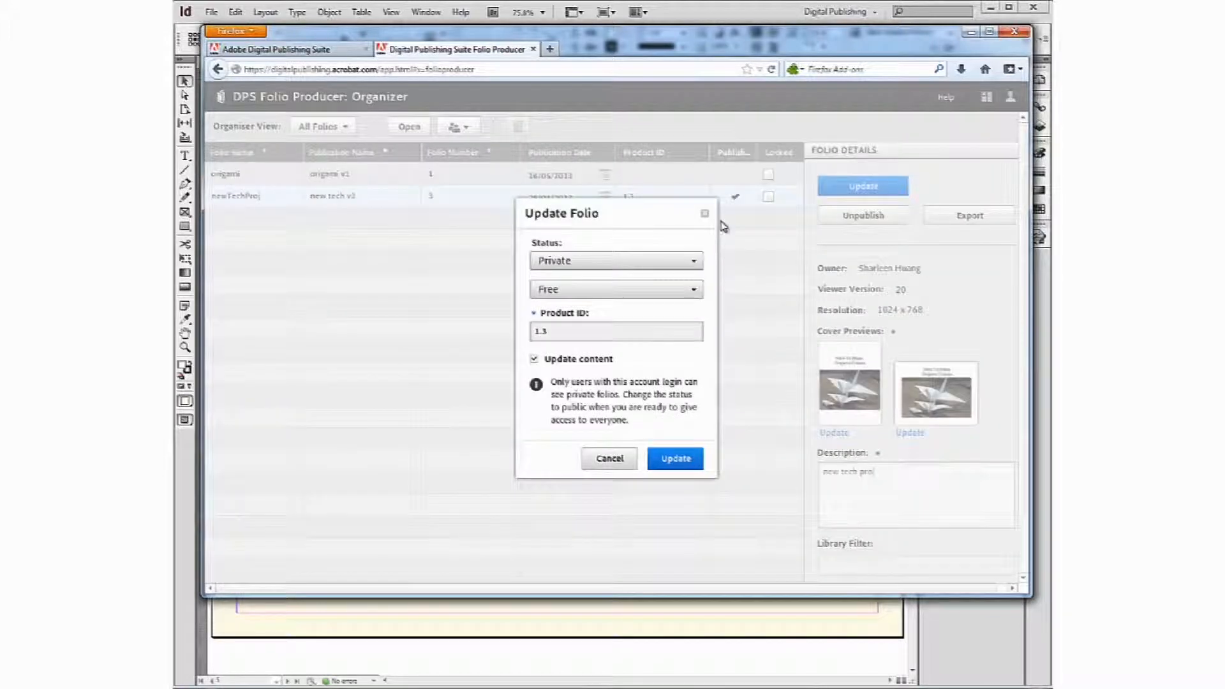
pyautogui.click(542, 332)
pyautogui.moveTo(543, 332); pyautogui.dragTo(523, 337)
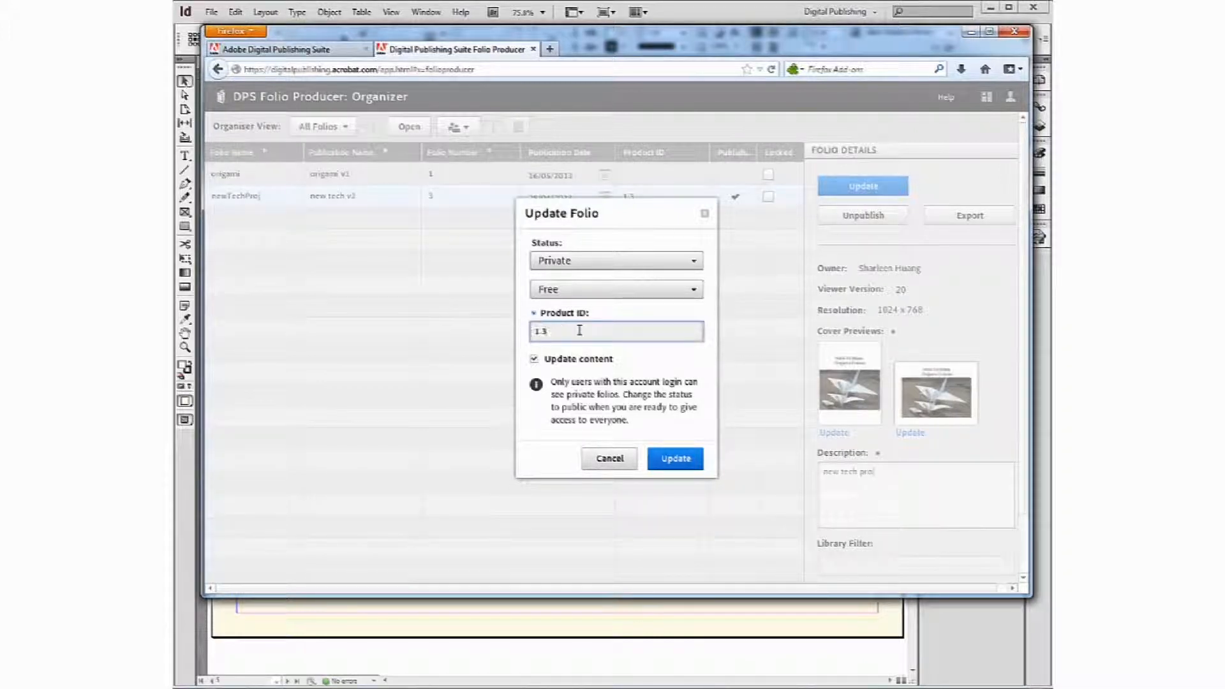
pyautogui.click(676, 460)
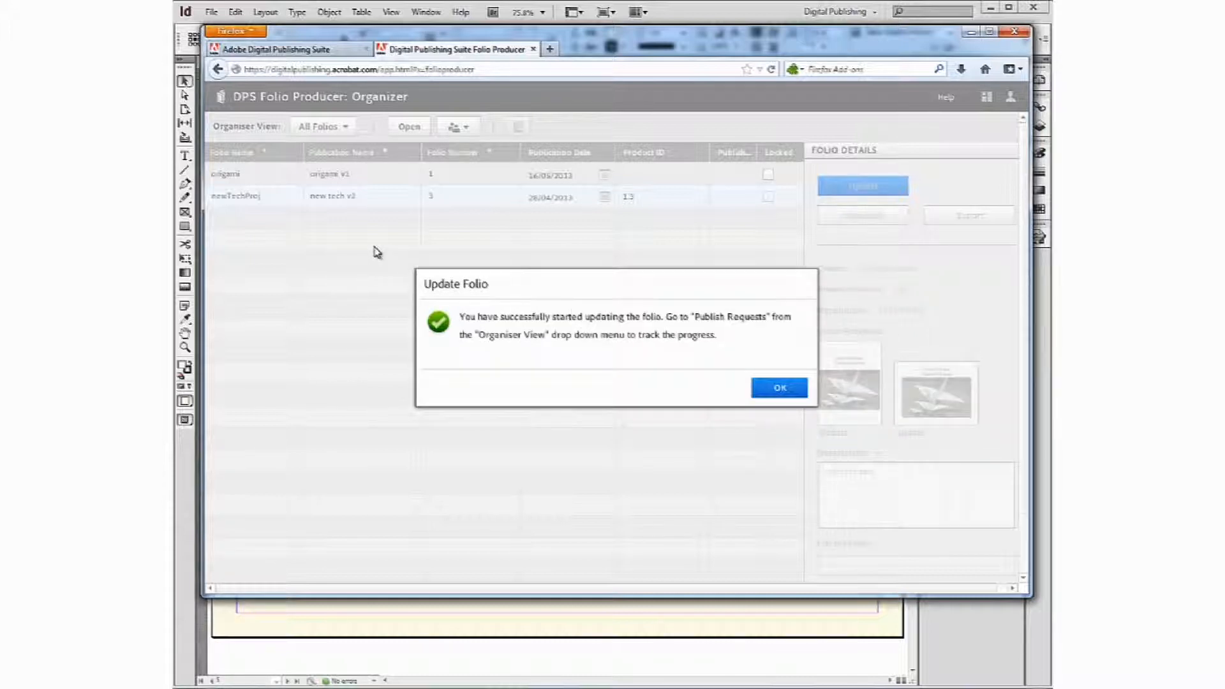
pyautogui.click(766, 387)
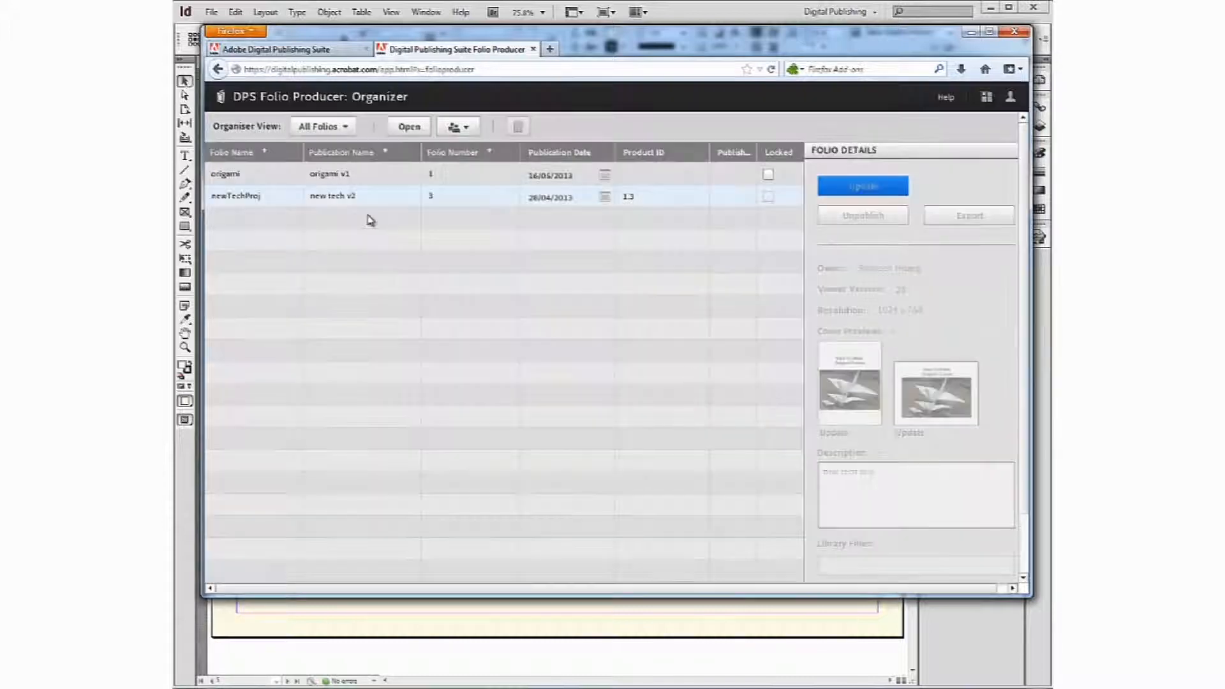
# Switch the Organizer to the Publish Requests view and track the progress of the newTechProj update
pyautogui.click(346, 127)
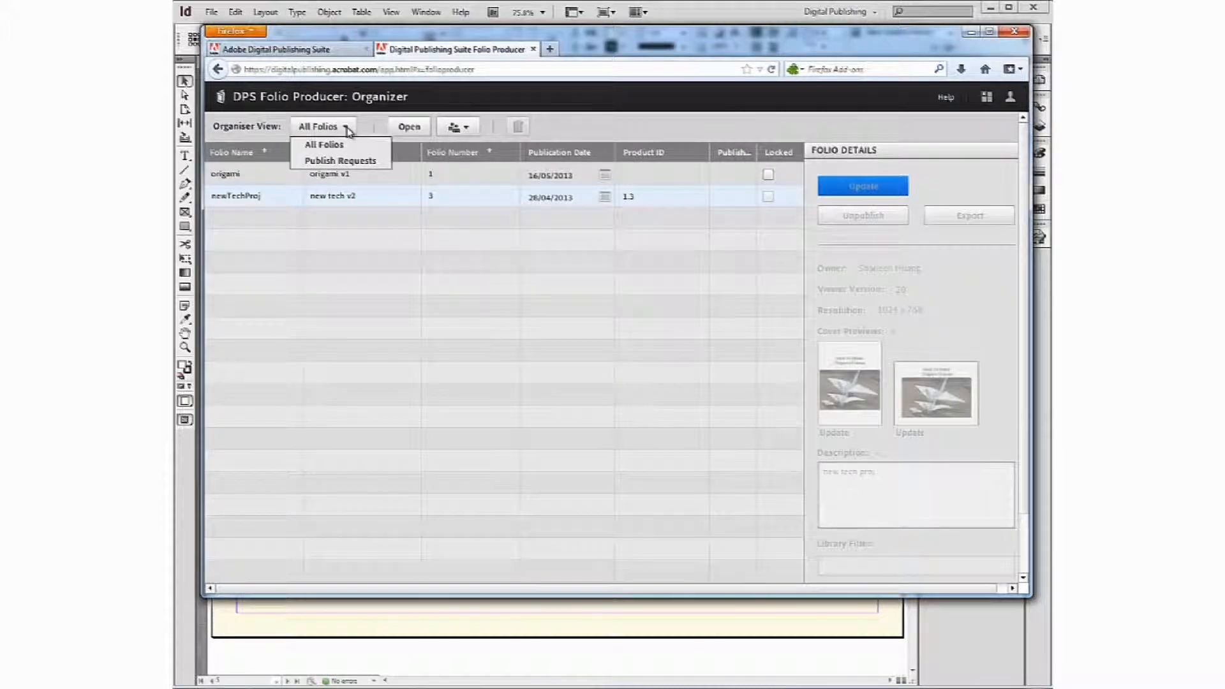
pyautogui.click(362, 165)
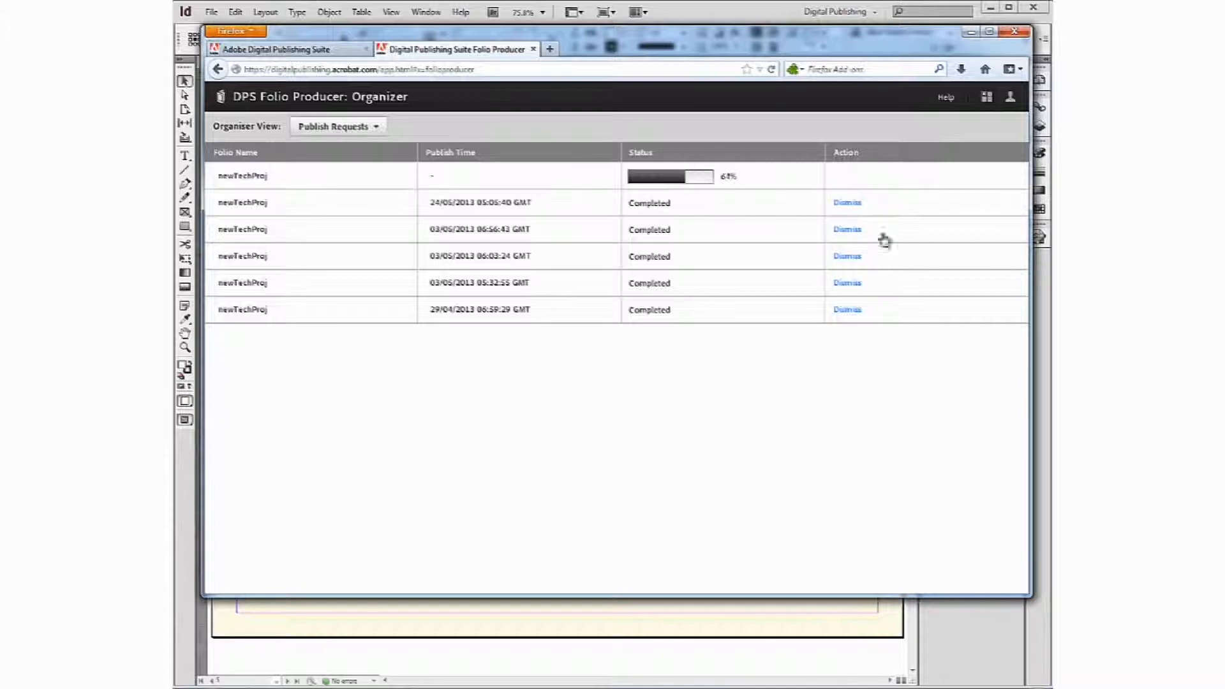
pyautogui.click(218, 69)
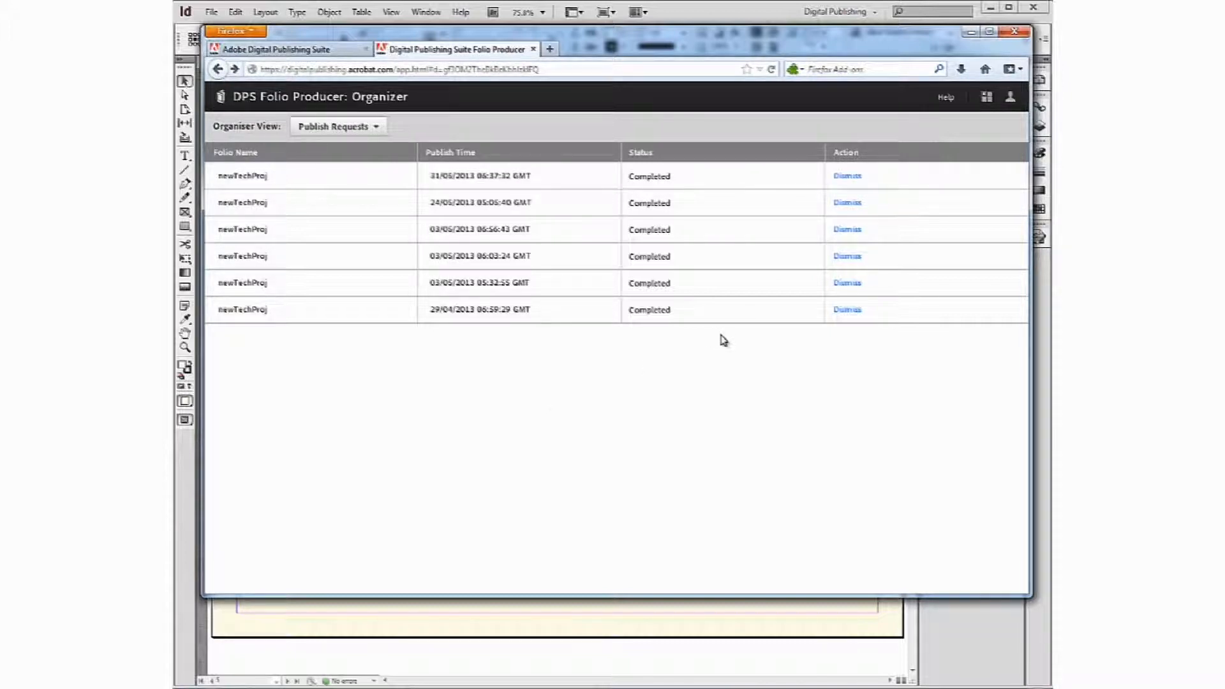
pyautogui.hotkey('alt', 'Tab')
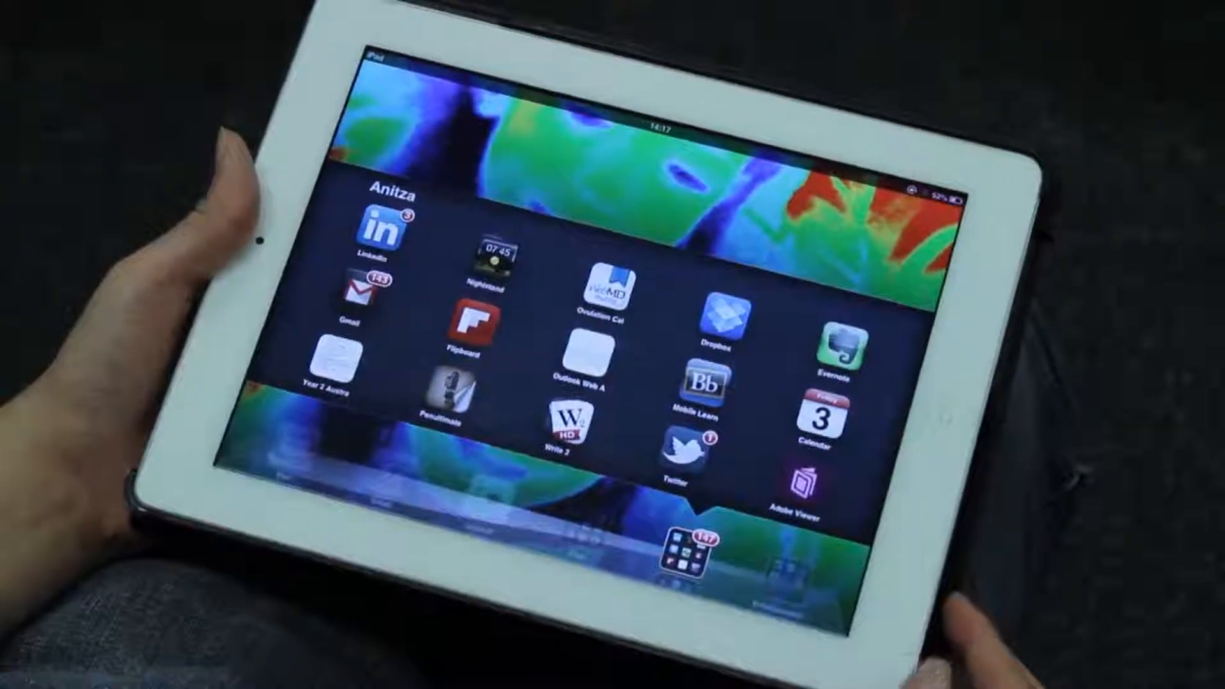
pyautogui.click(803, 482)
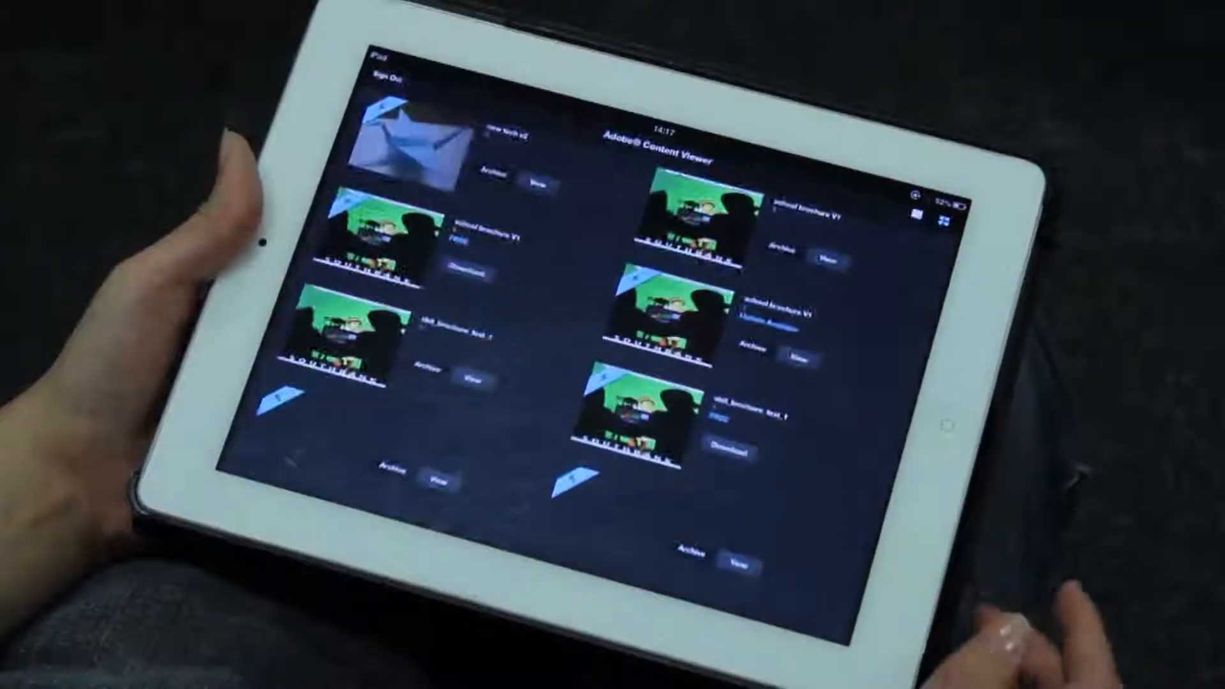